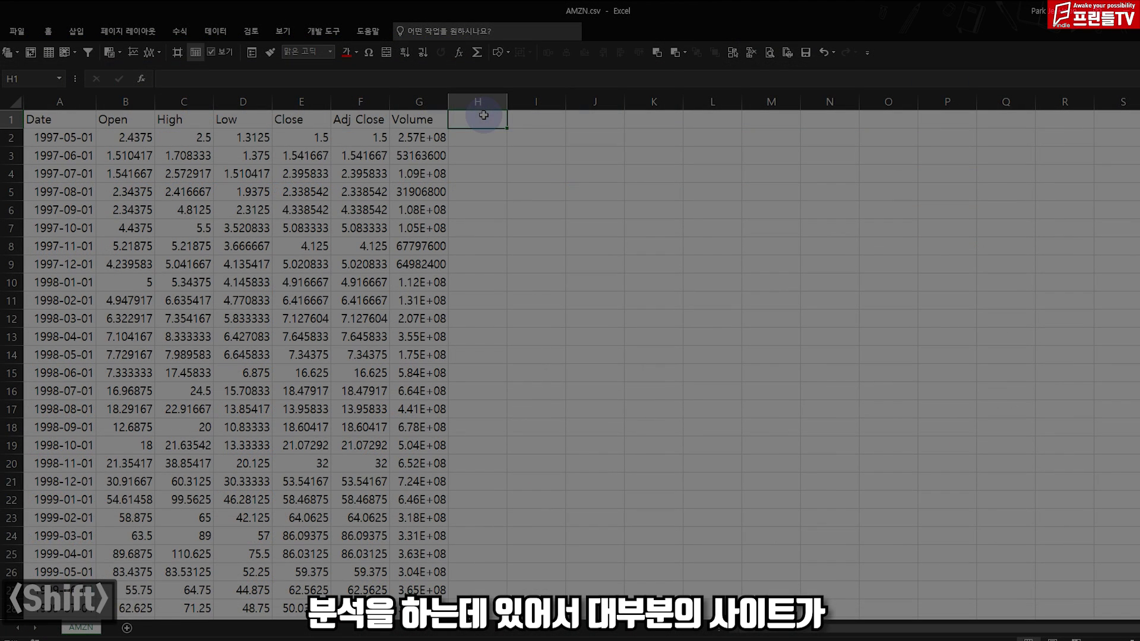
- Add a Log column in H that calculates =LN(F2) from Adj Close and fill the formula down the data rows
text(Log)
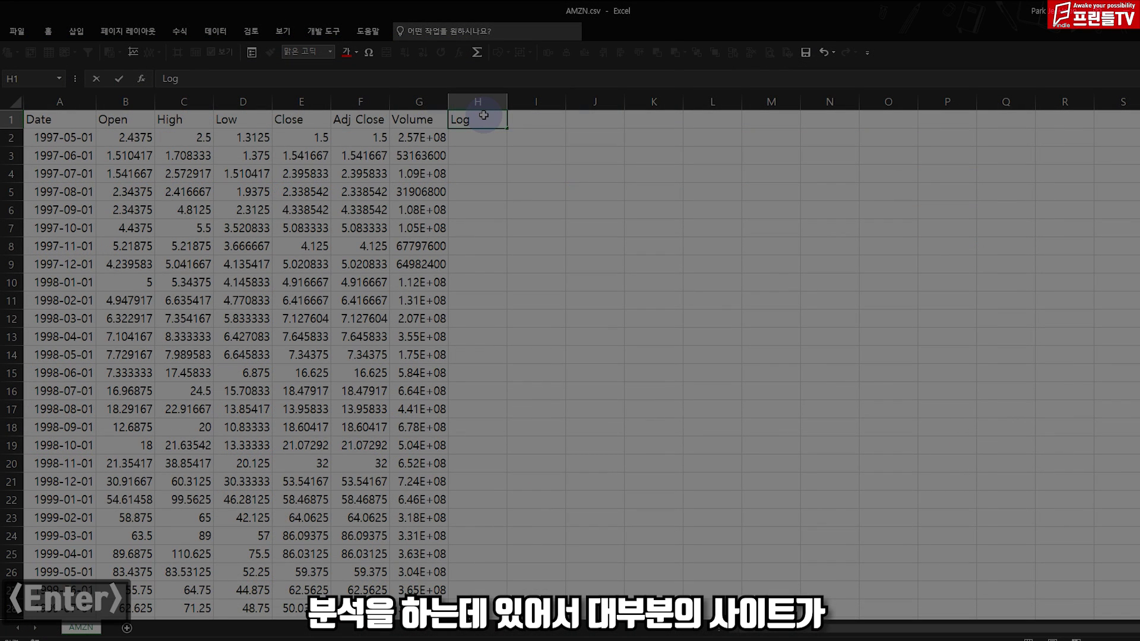
click(477, 138)
text(=ln)
key(Tab)
click(368, 137)
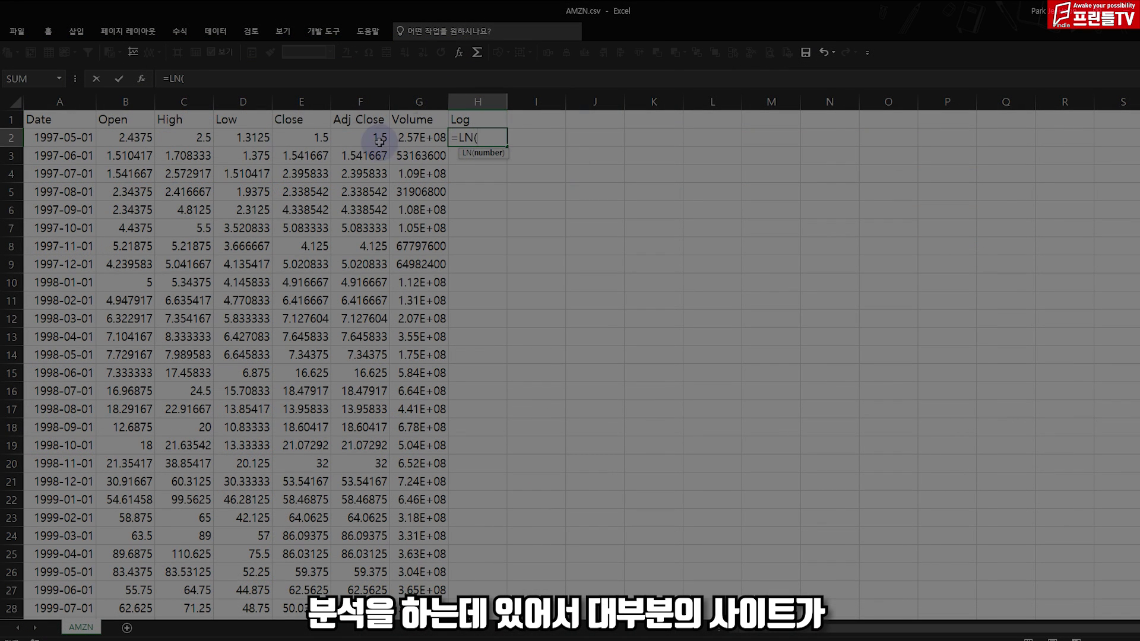
key(Return)
click(499, 141)
double_click(507, 146)
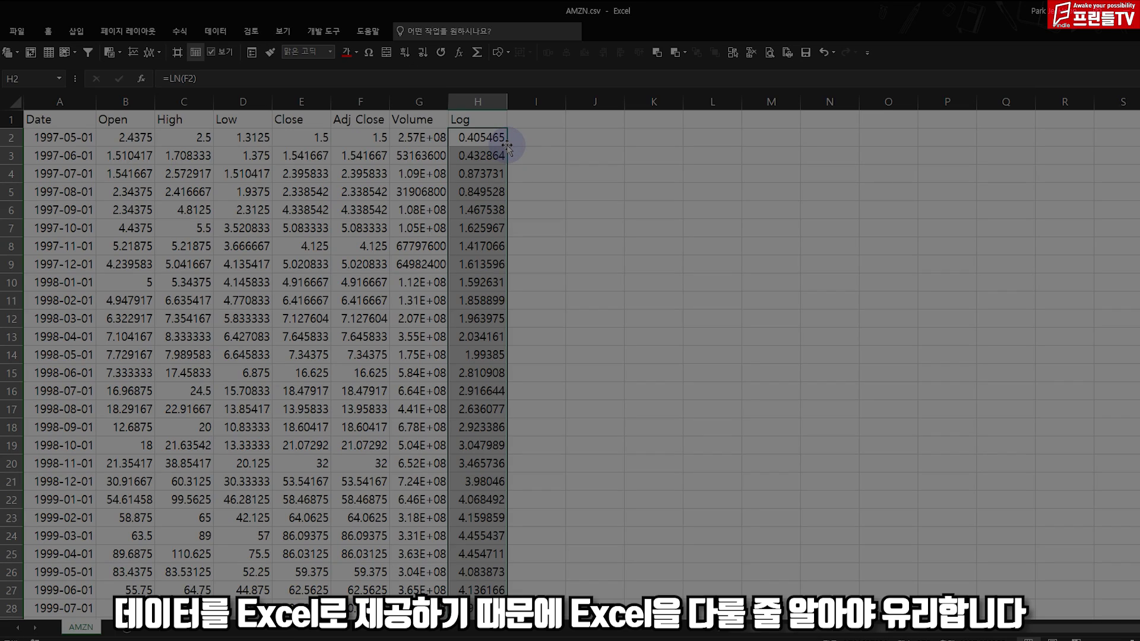
- Insert a chart from the Date and Log columns, using all rows down to row 277
click(56, 119)
key(ctrl+shift+Down)
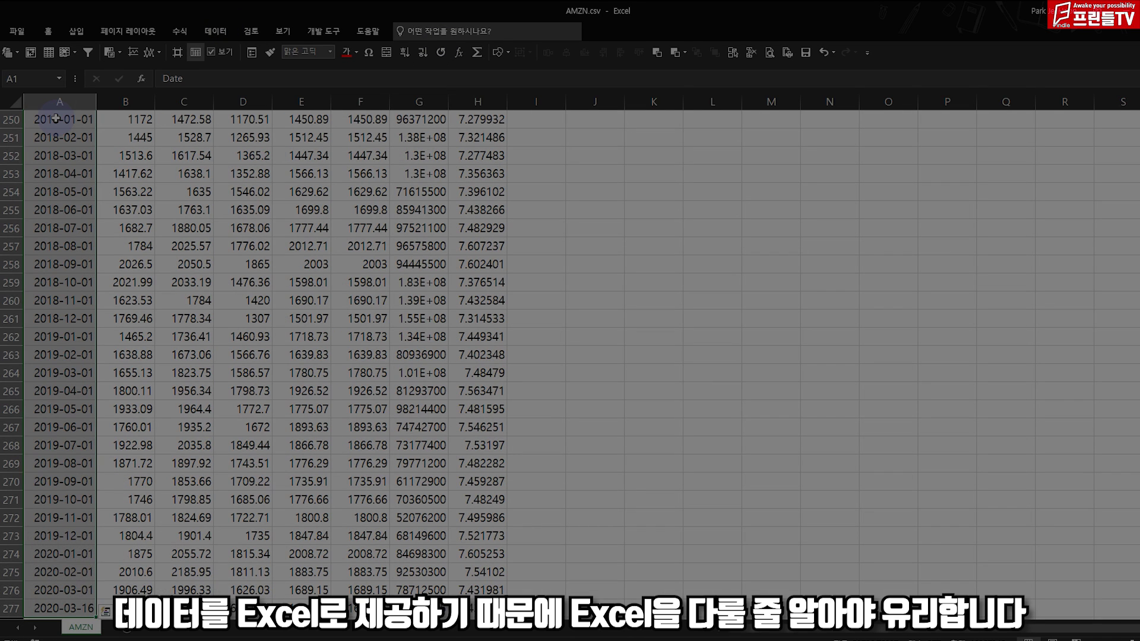
key(ctrl+End)
key(ctrl+shift+Up)
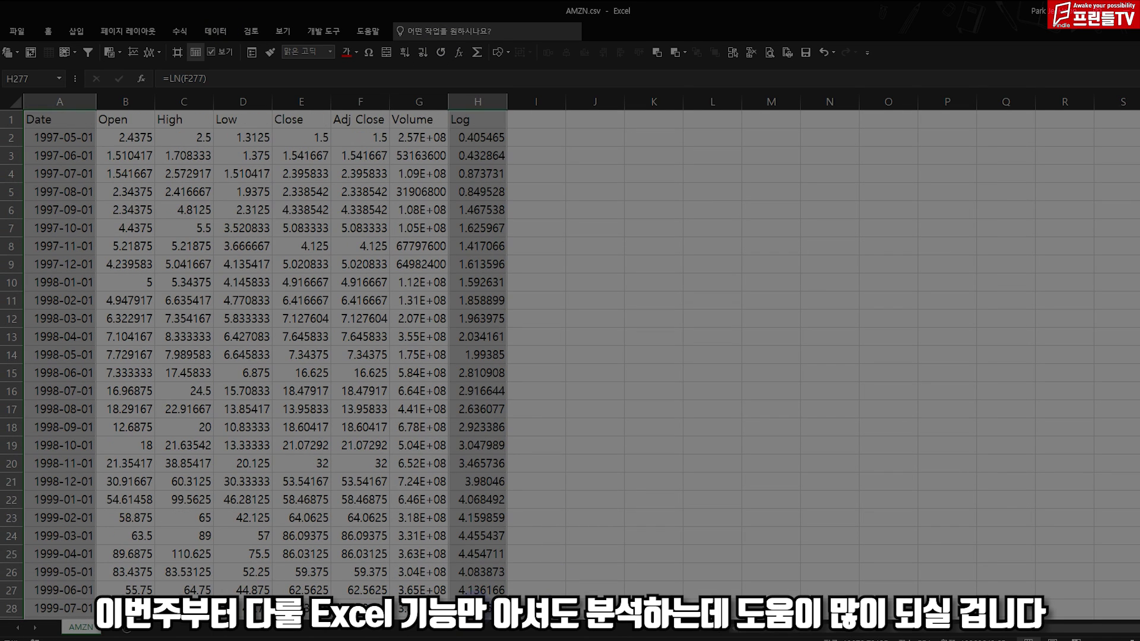
click(76, 31)
click(393, 66)
right_click(445, 273)
click(481, 457)
click(602, 463)
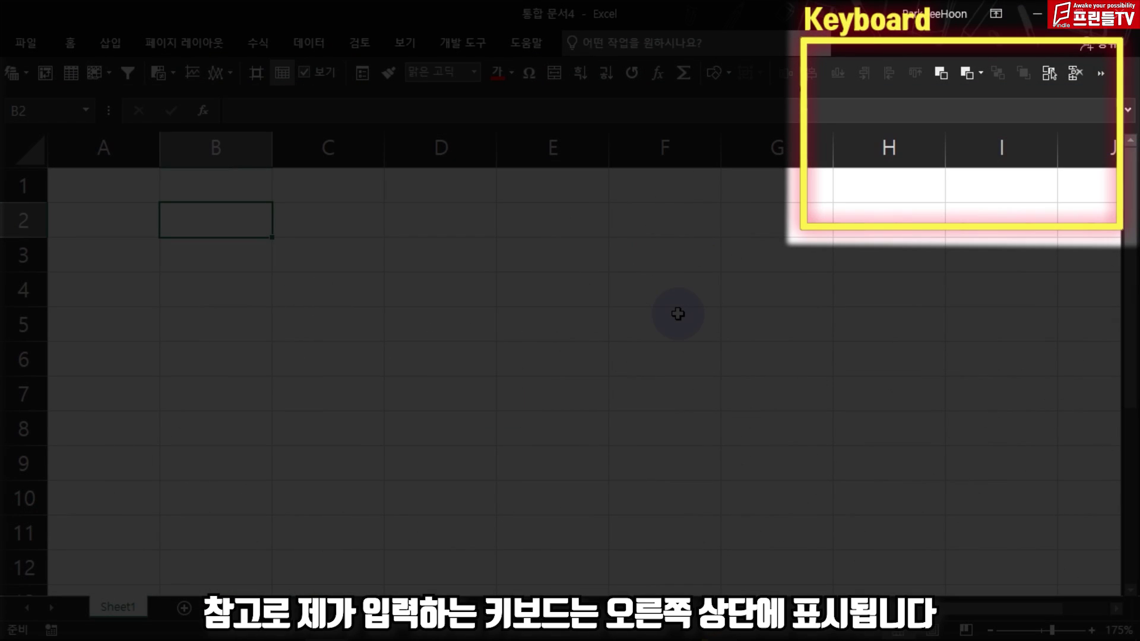
- Enter the text abc in cell B2 of the blank workbook
text(a)
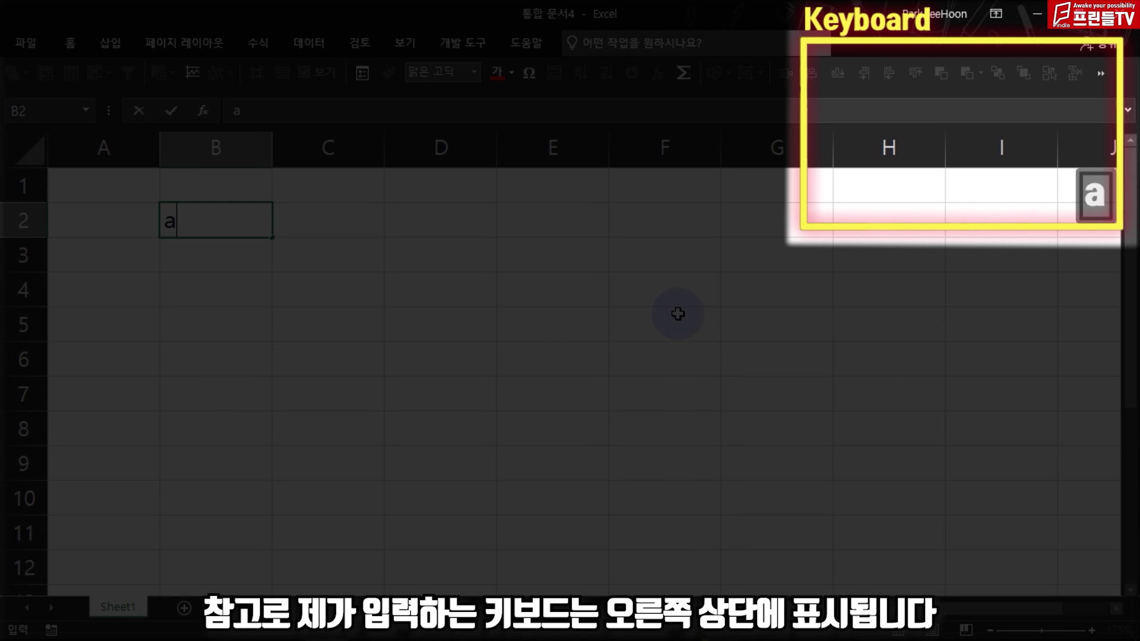
text(b)
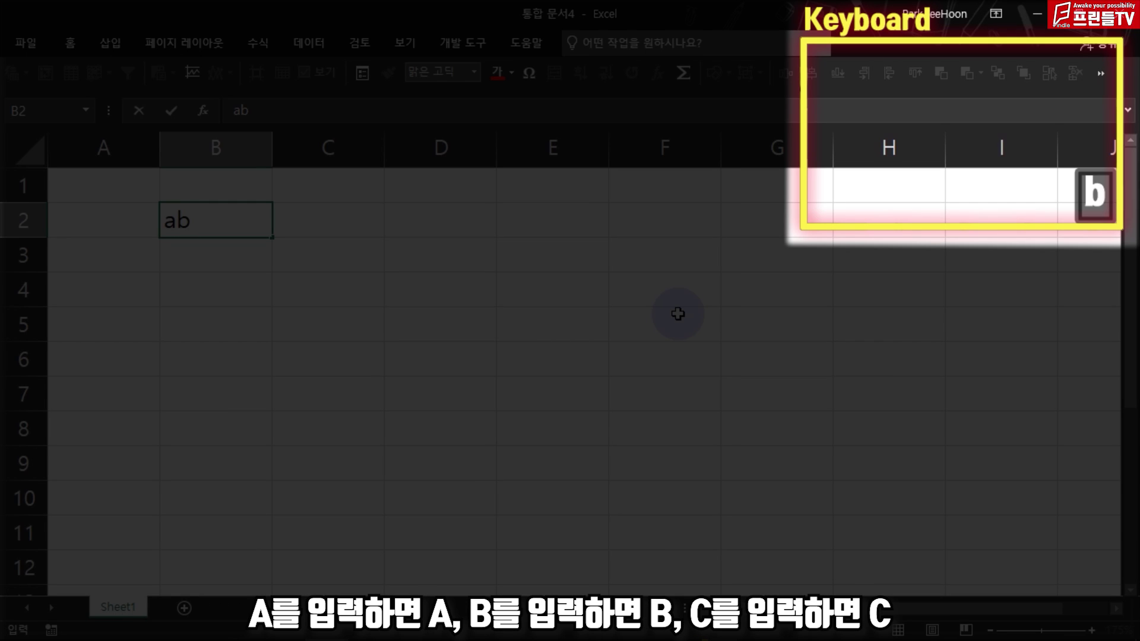
text(c)
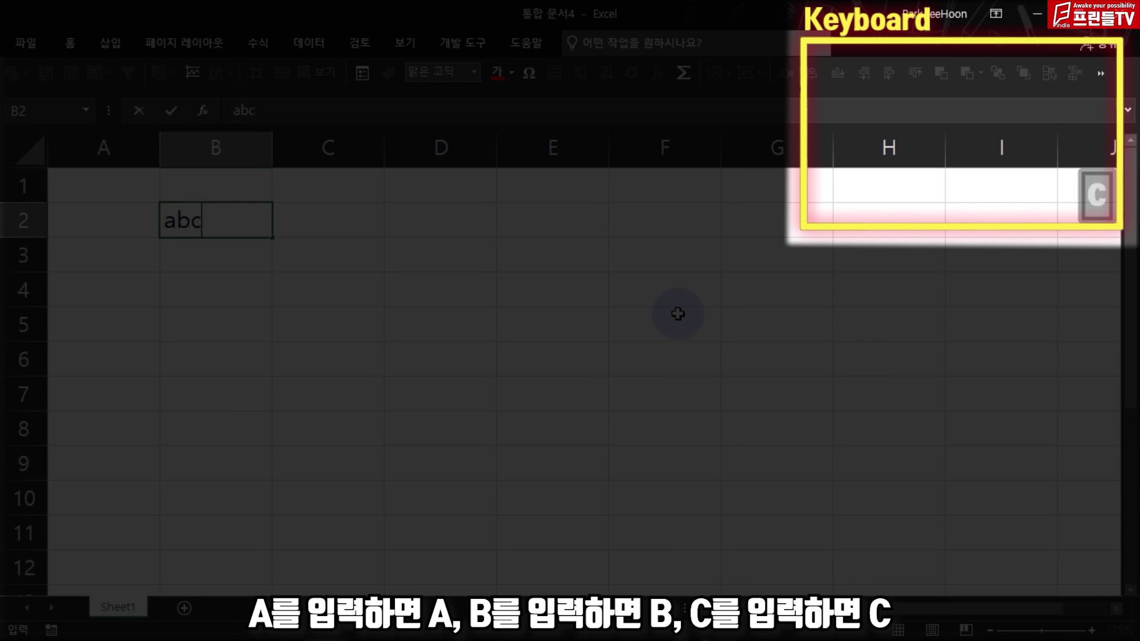
key(Return)
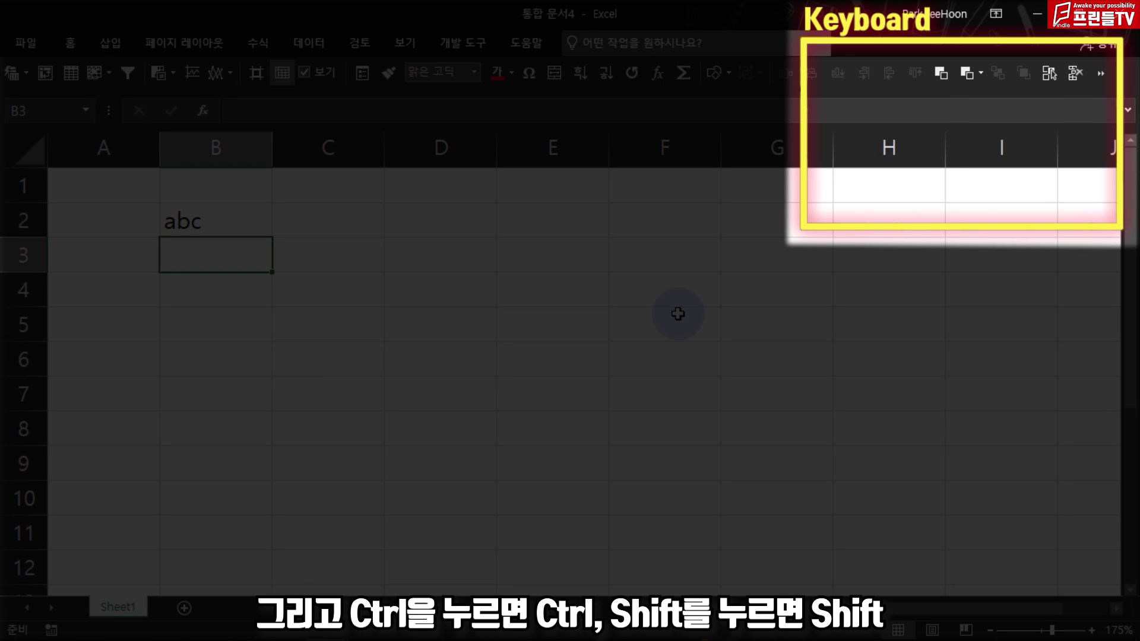
key(ctrl)
key(shift)
key(alt)
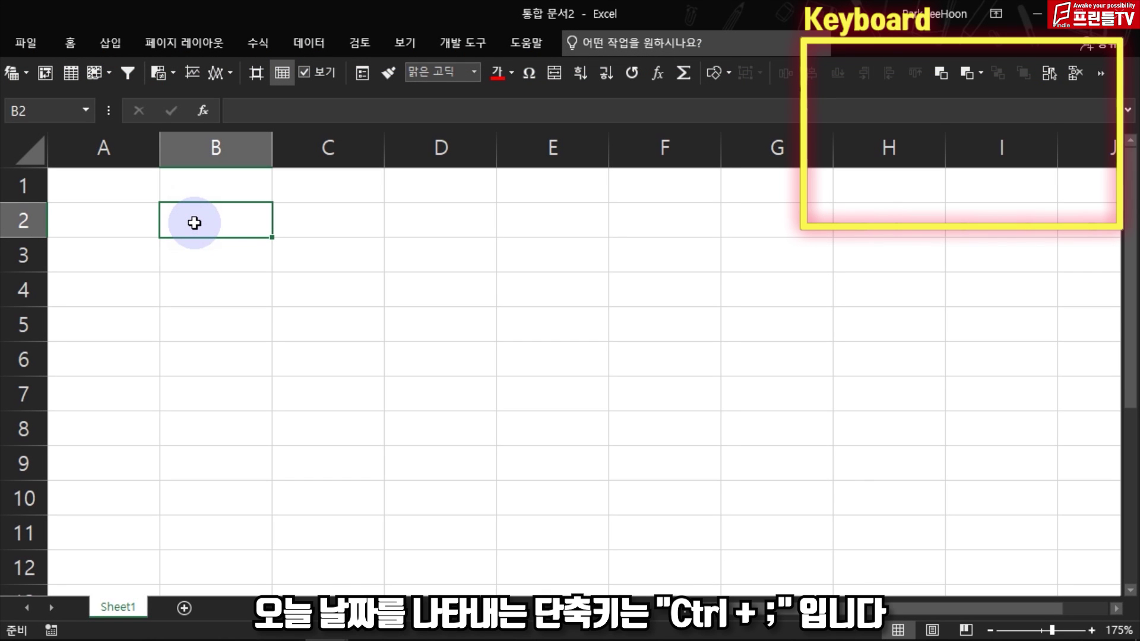
- Enter today's date, 2020-05-14, in B2 and the current time, 2:51 PM, in B3 as fixed values
key(ctrl+semicolon)
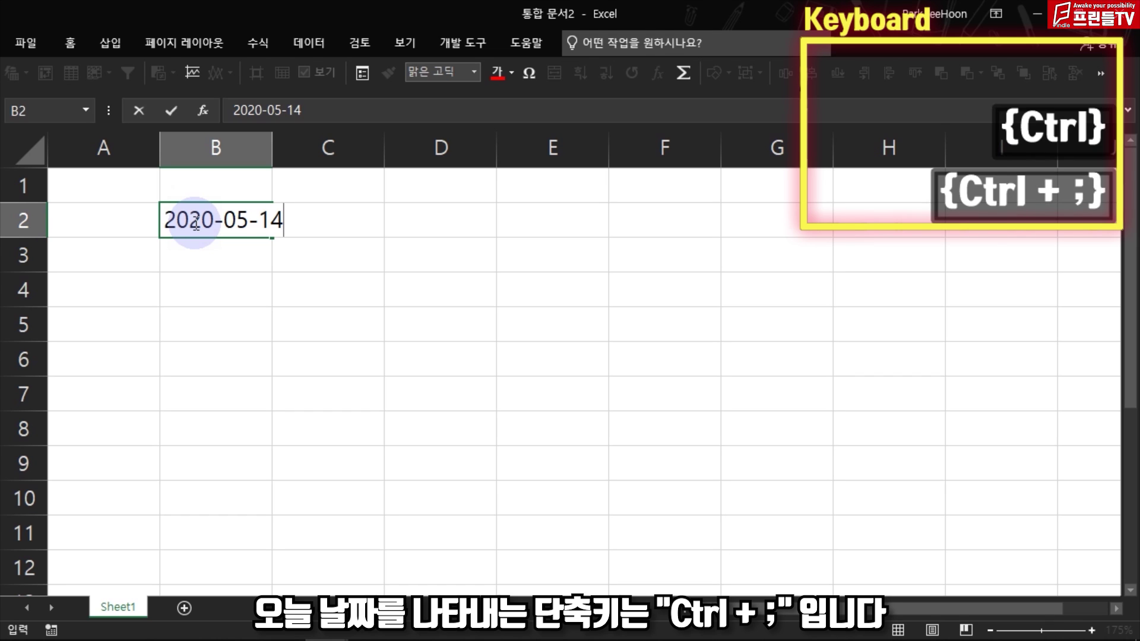
key(Return)
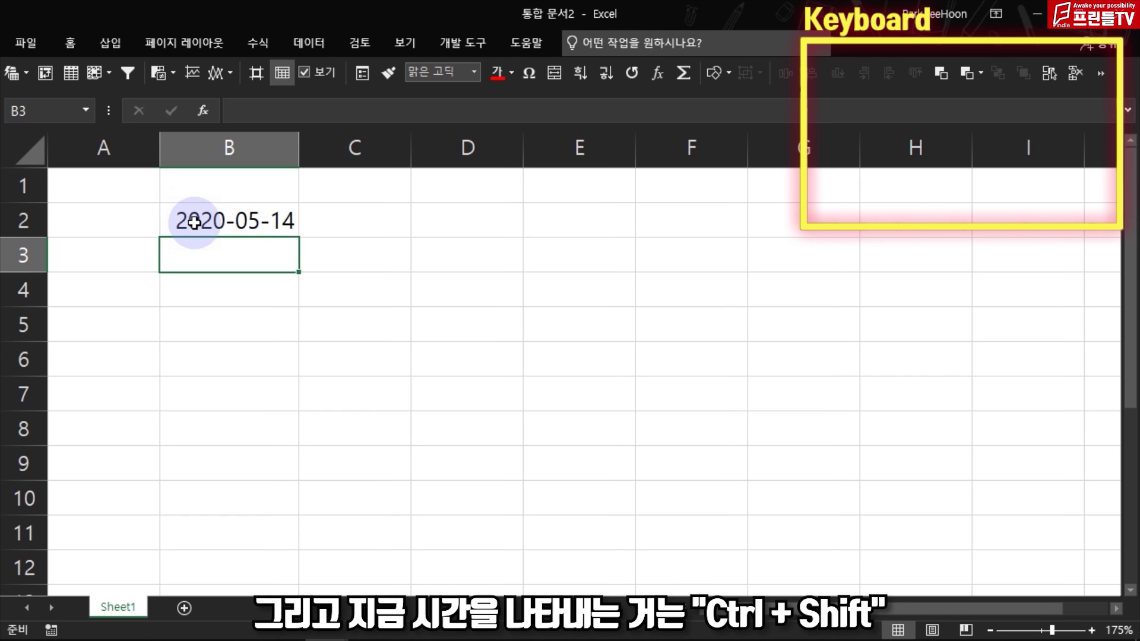
key(ctrl+shift+semicolon)
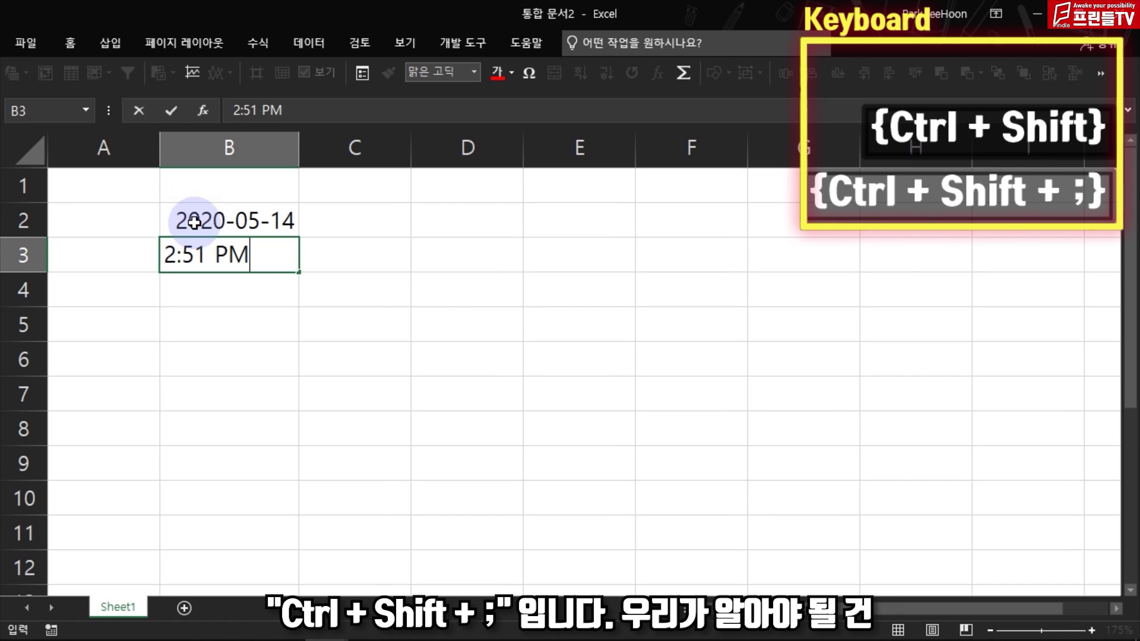
key(Return)
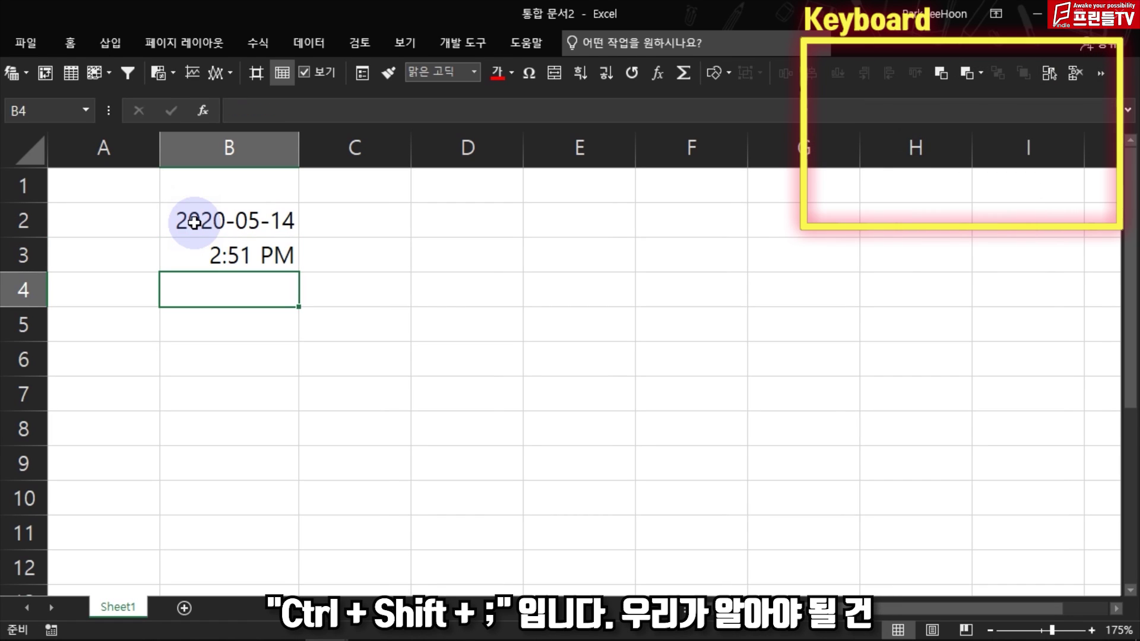
- Enter 1 in B4 for one day and the formula =1/24 in B5 for one hour
text(1)
key(Return)
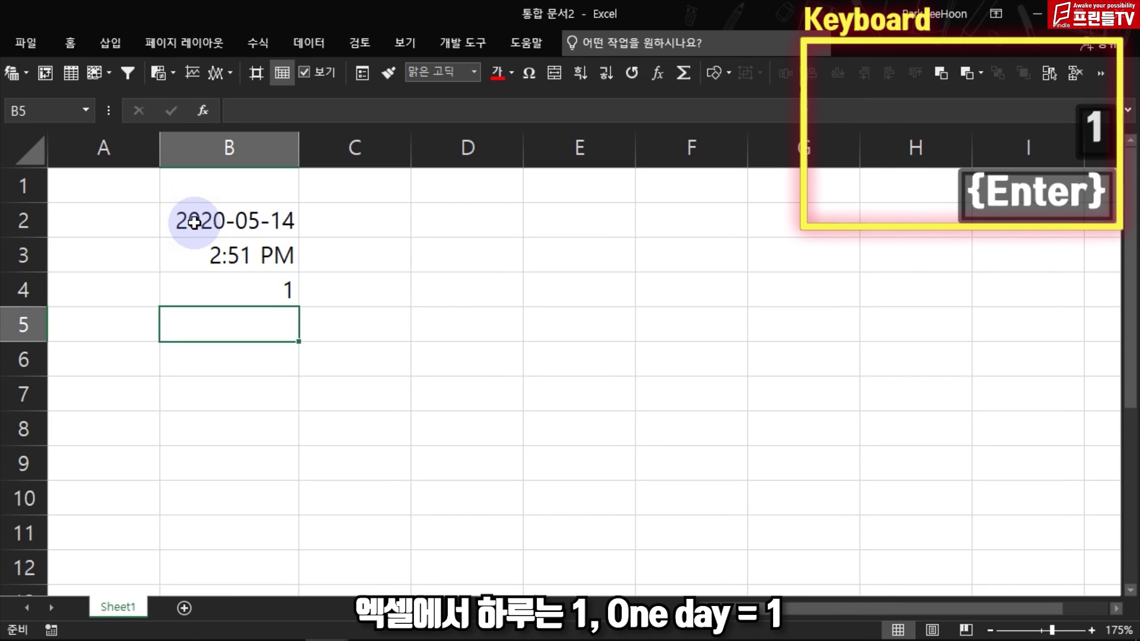
text(=)
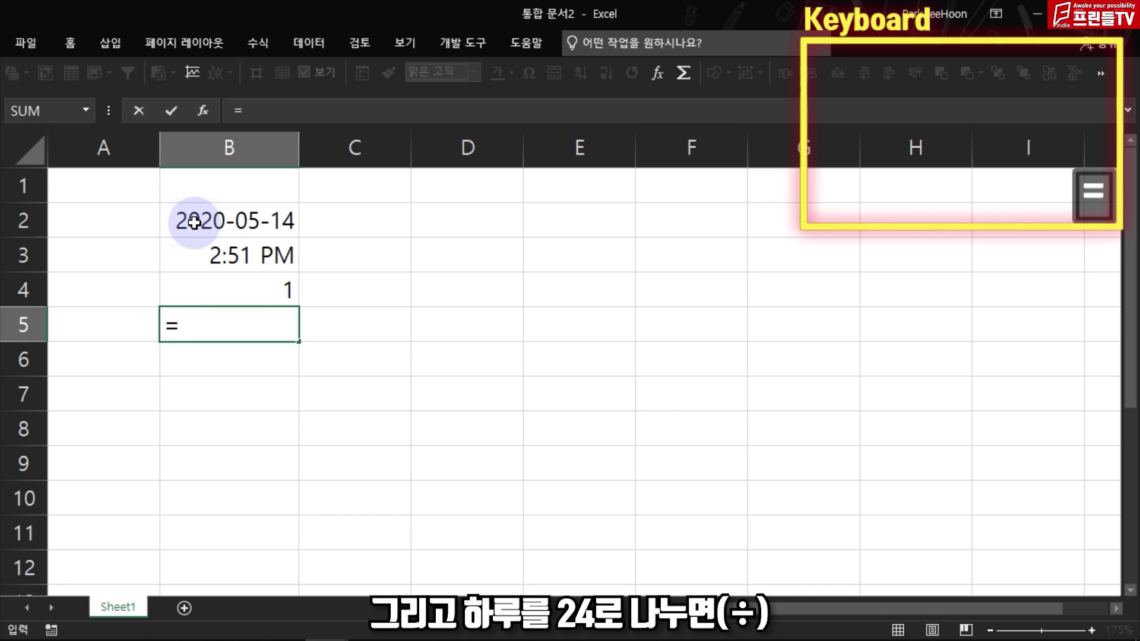
text(1/24)
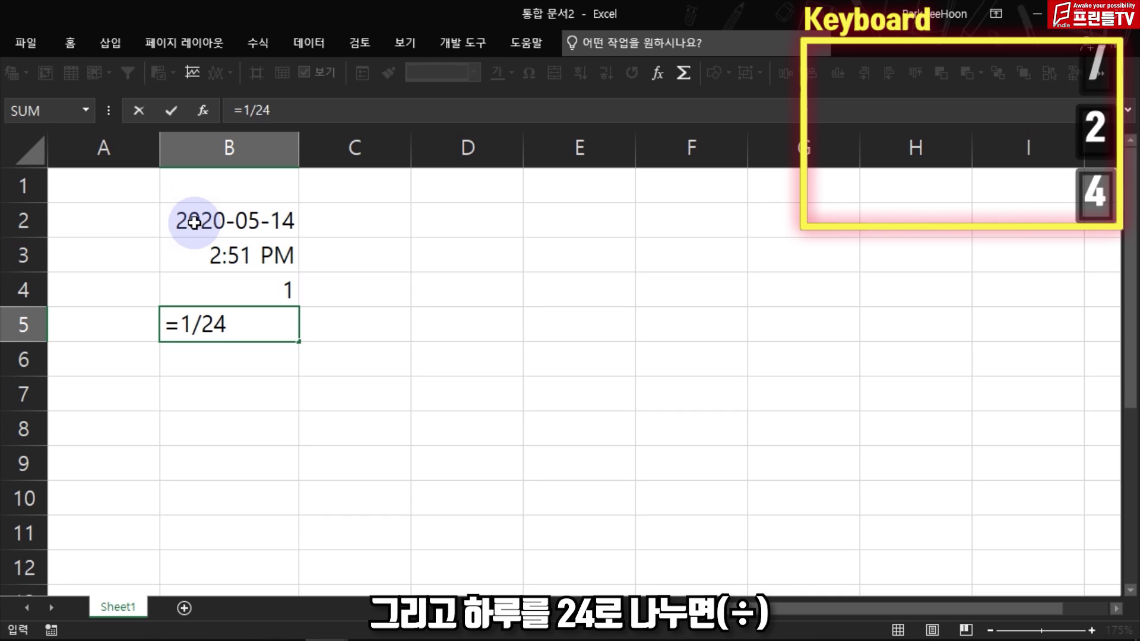
key(Return)
key(Down)
key(Down)
key(Down)
key(Down)
key(Down)
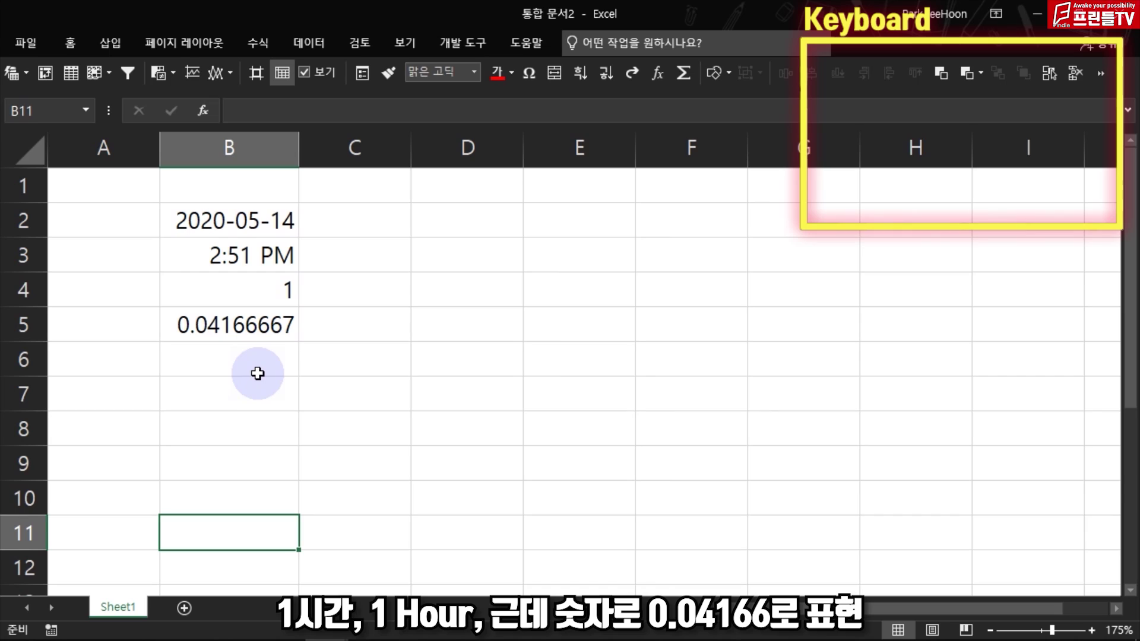
- Format cell B5 with the Time (시간) category in the *오후 1:30:55 style
click(262, 324)
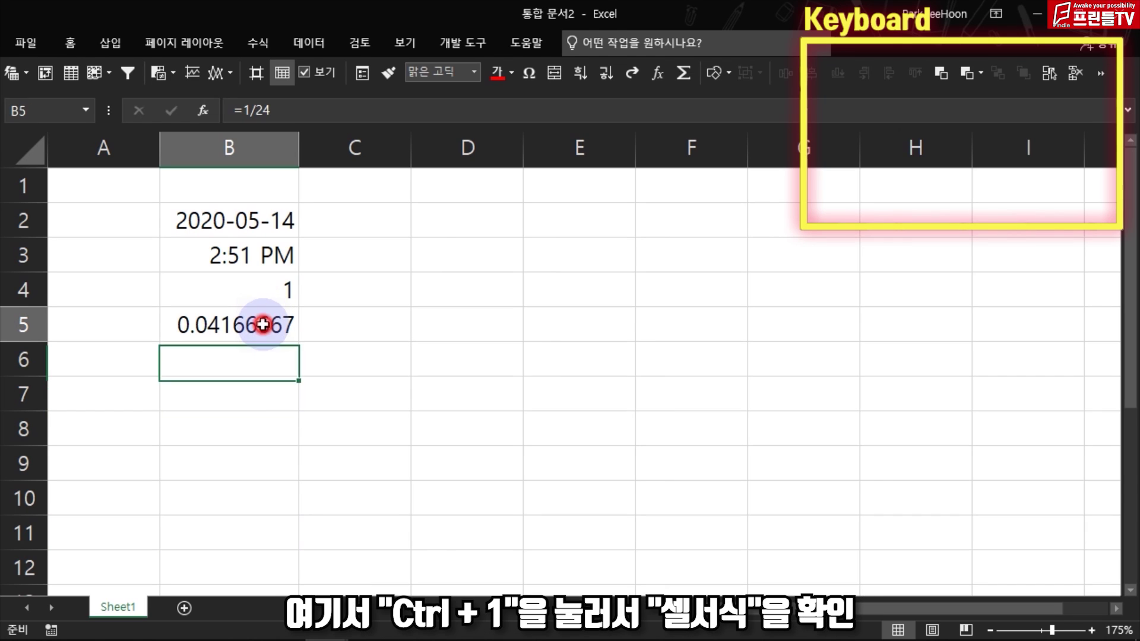
key(ctrl+1)
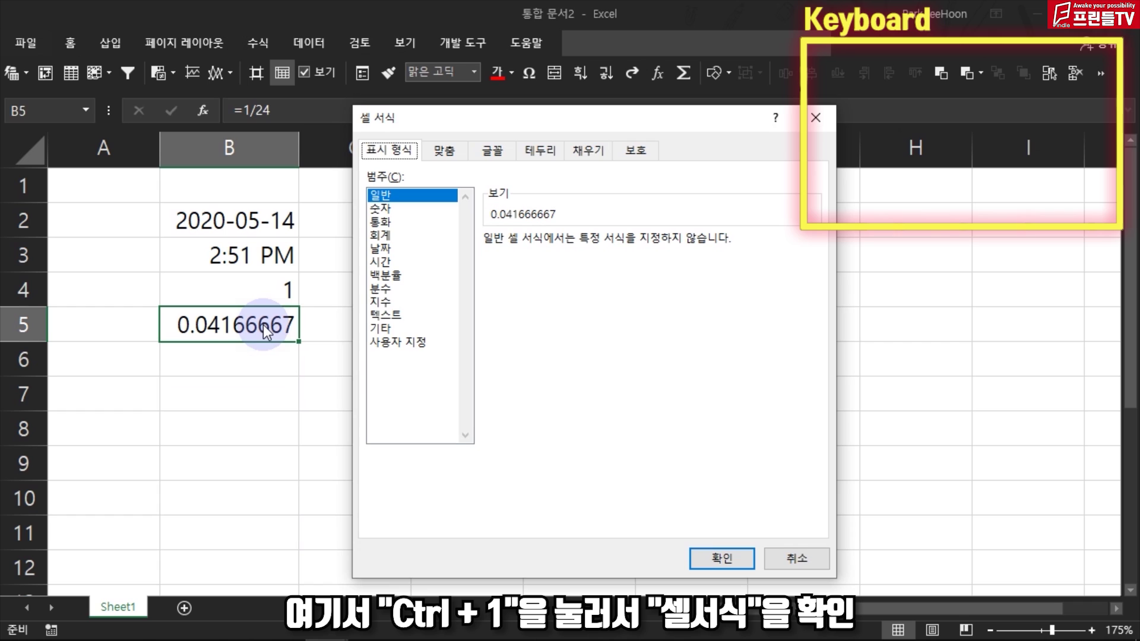
click(380, 261)
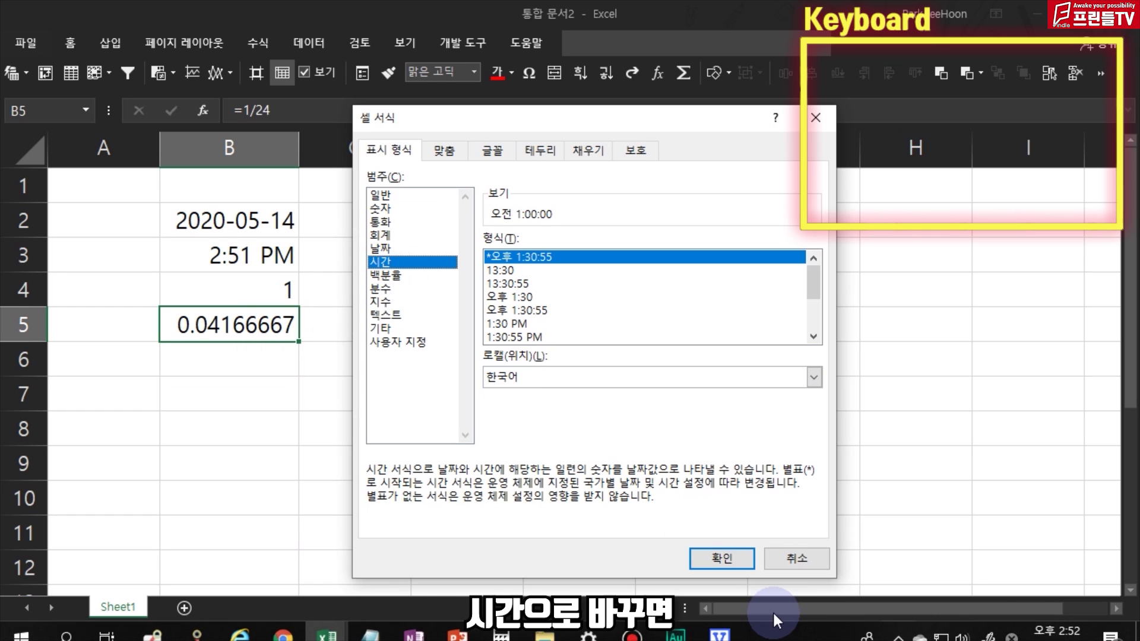
click(724, 553)
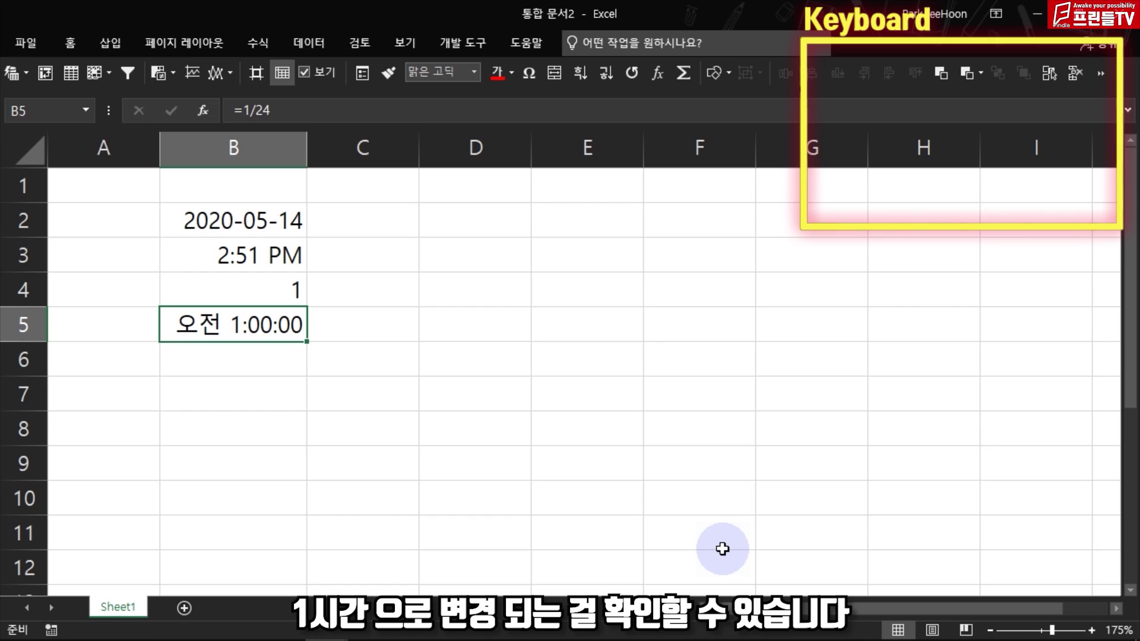
- Calculate one minute in B6 with the formula =B5/60
click(251, 373)
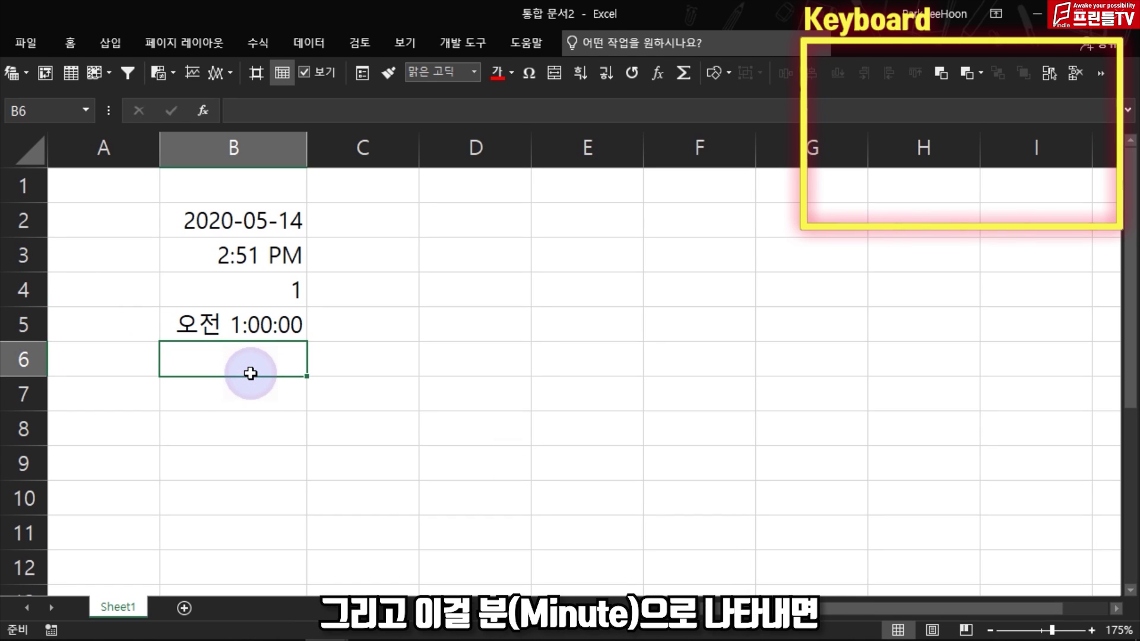
text(=)
click(255, 326)
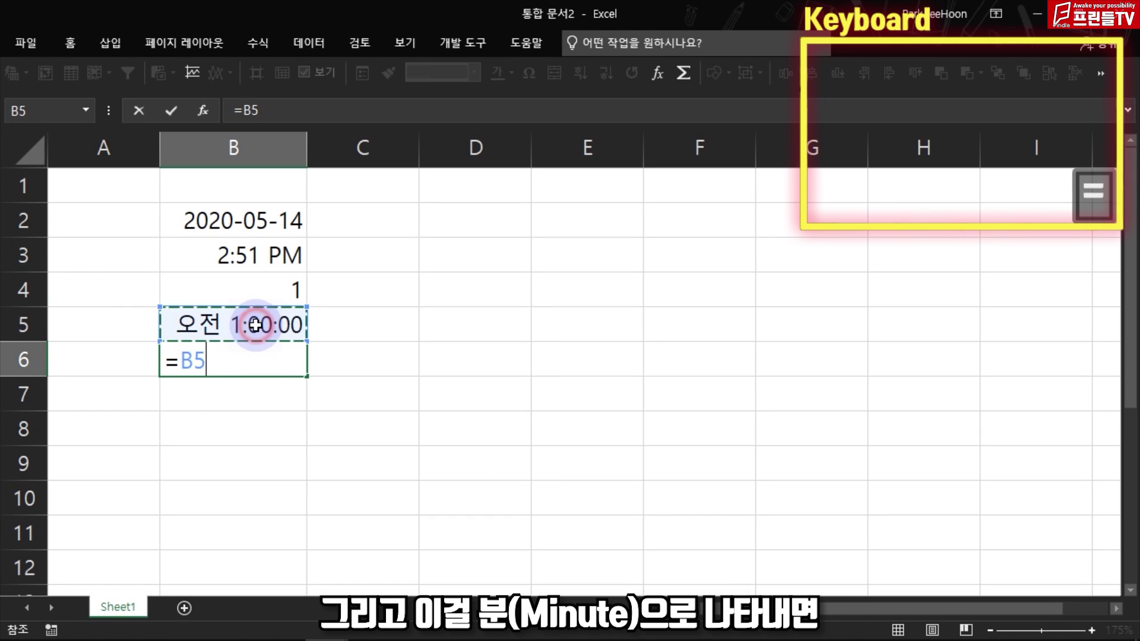
text(/60)
key(Return)
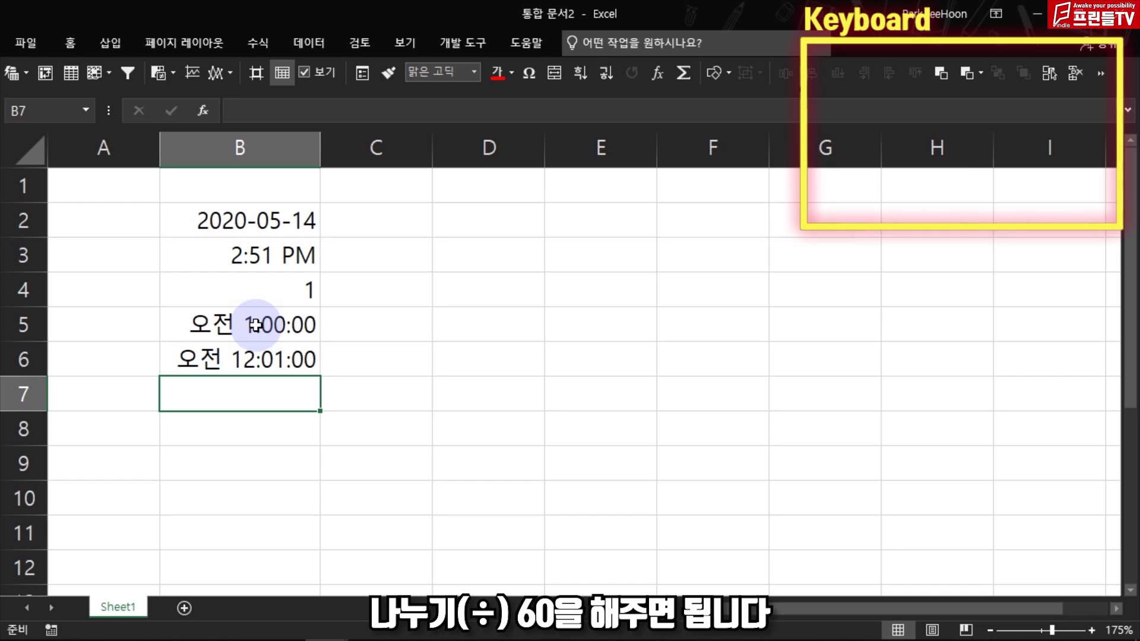
- Enter today's date, 2020-05-14, in D2 and format the cell with the Number (숫자) category
click(516, 213)
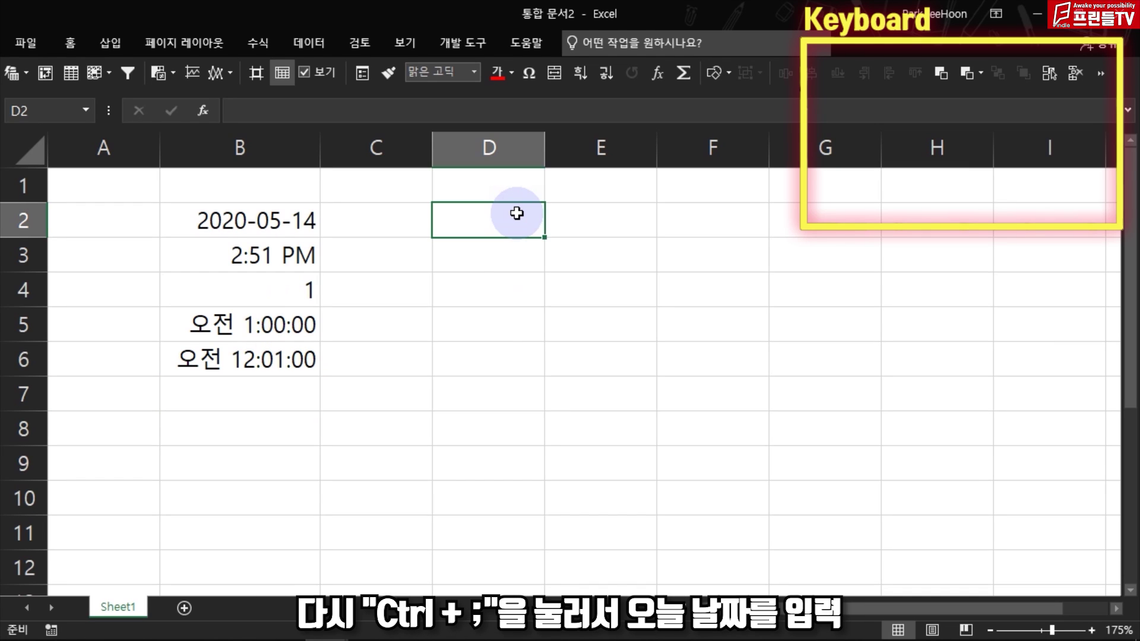
key(ctrl+semicolon)
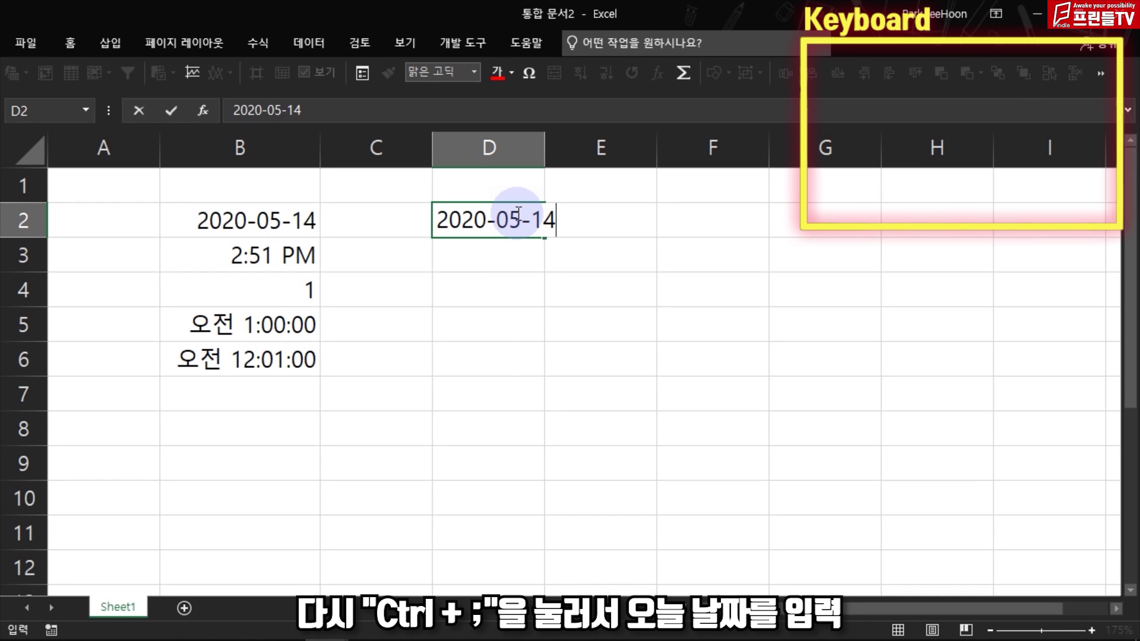
key(Return)
click(516, 214)
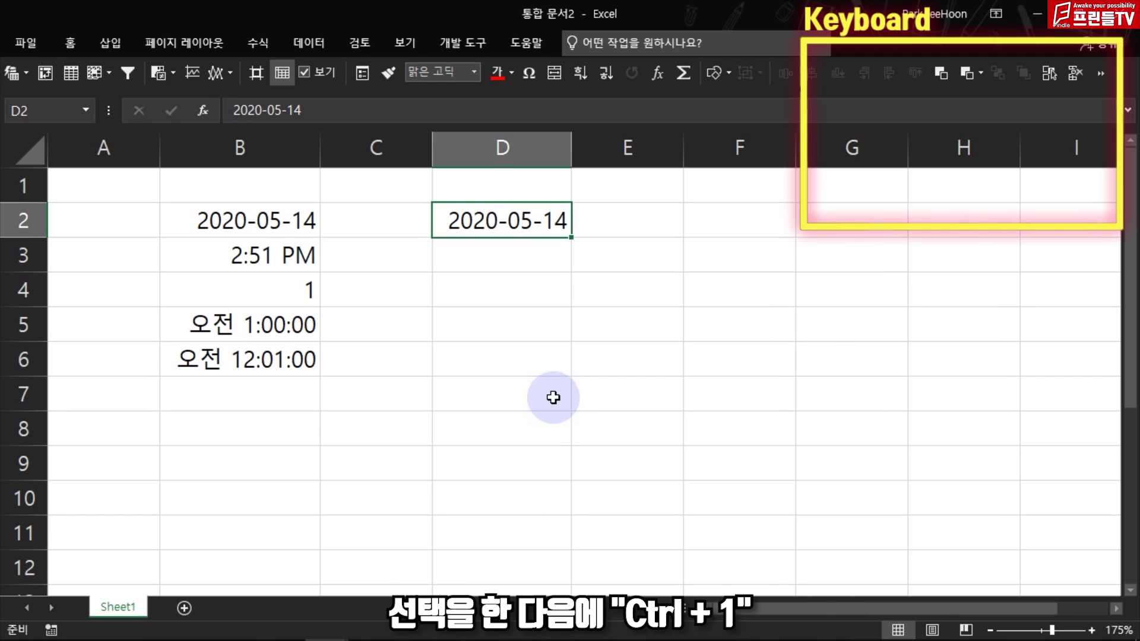
key(ctrl+1)
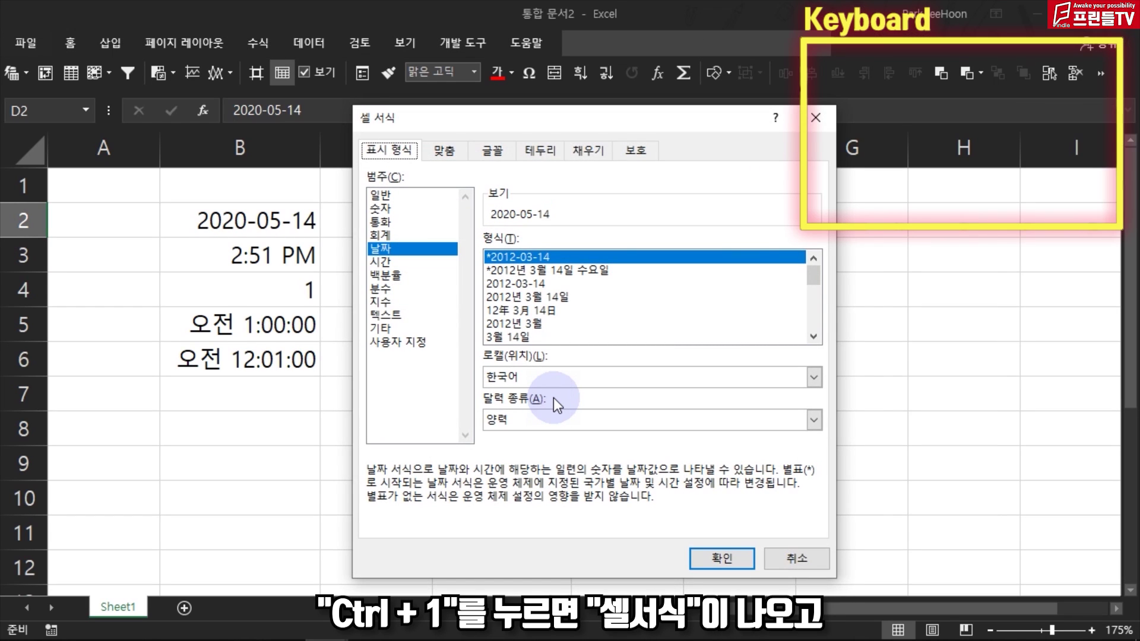
click(377, 208)
click(722, 557)
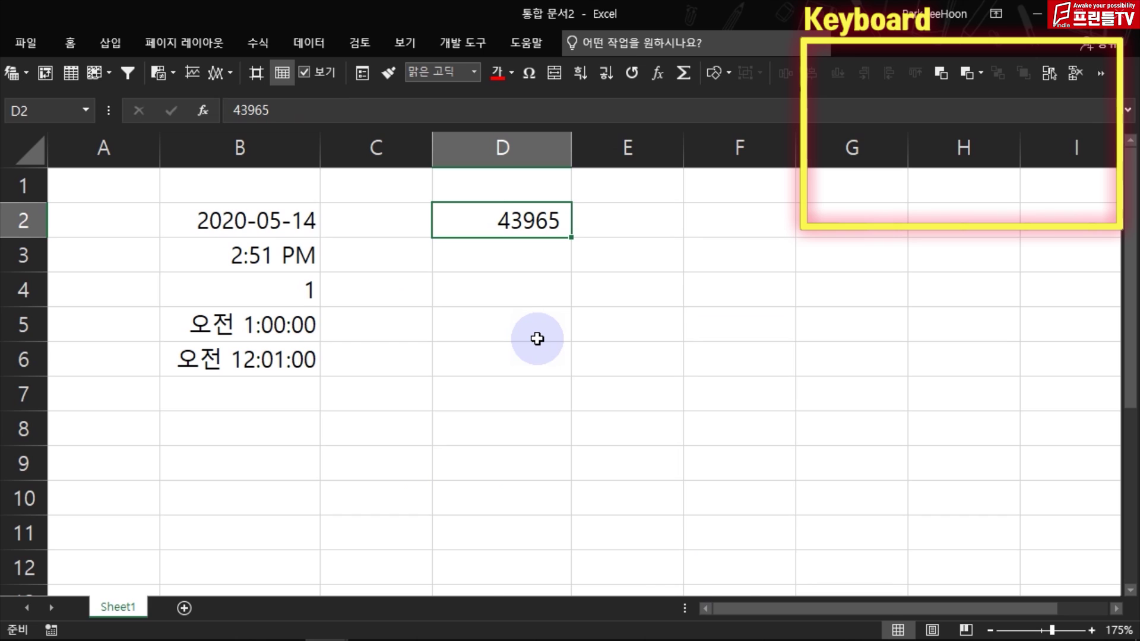
- Enter 1 in D3 and format the cell with the Date (날짜) category in the *2012-03-14 style
click(560, 257)
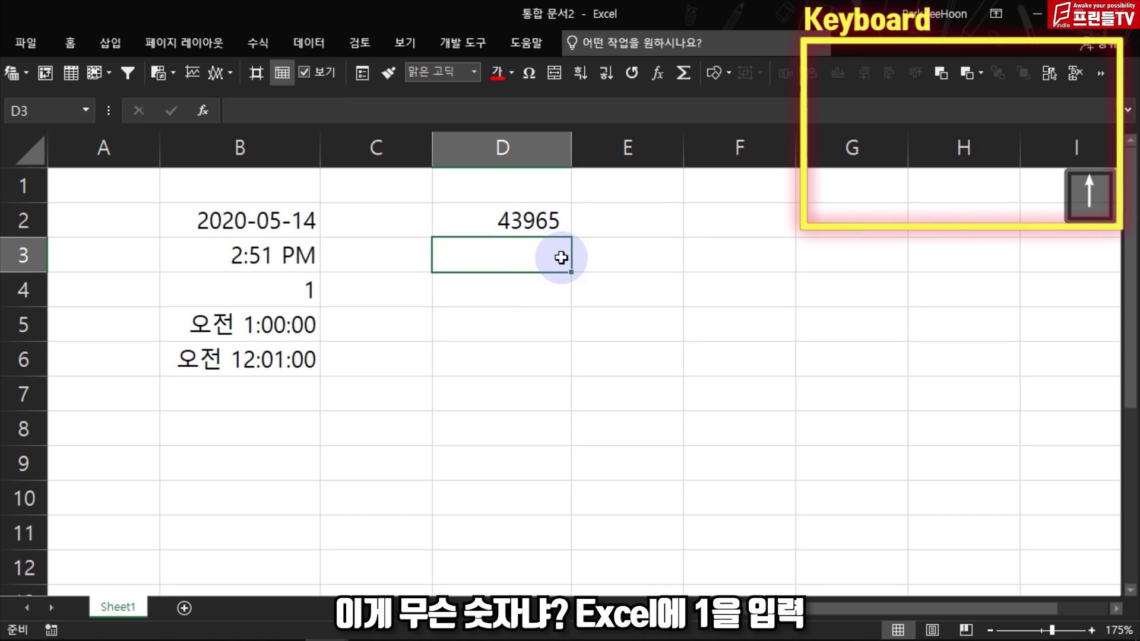
text(1)
key(Return)
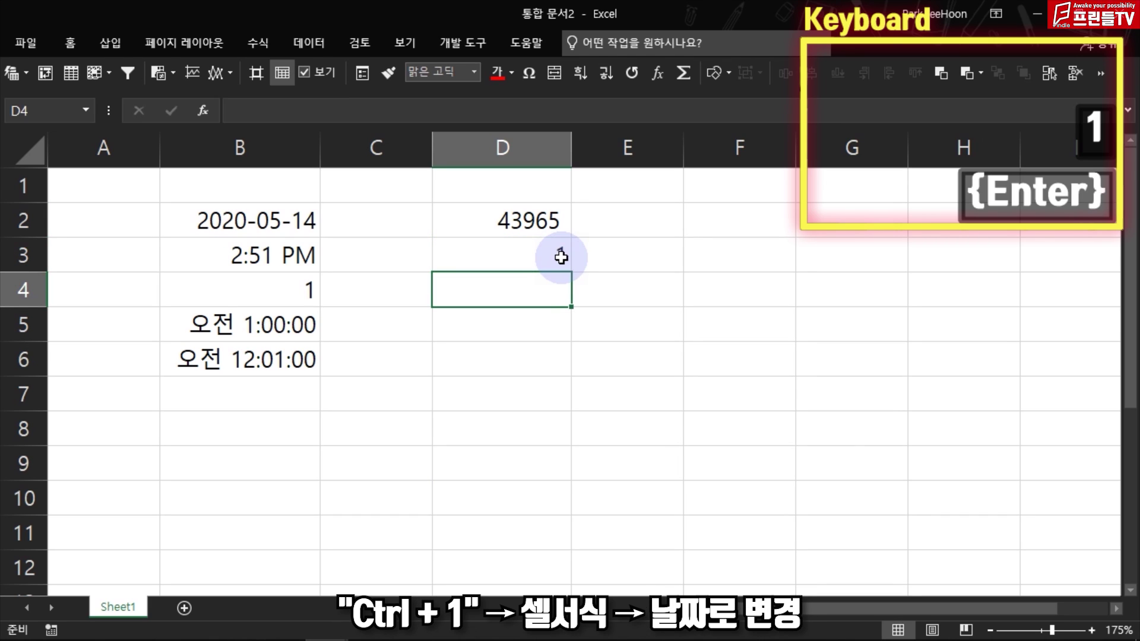
click(525, 256)
key(ctrl+1)
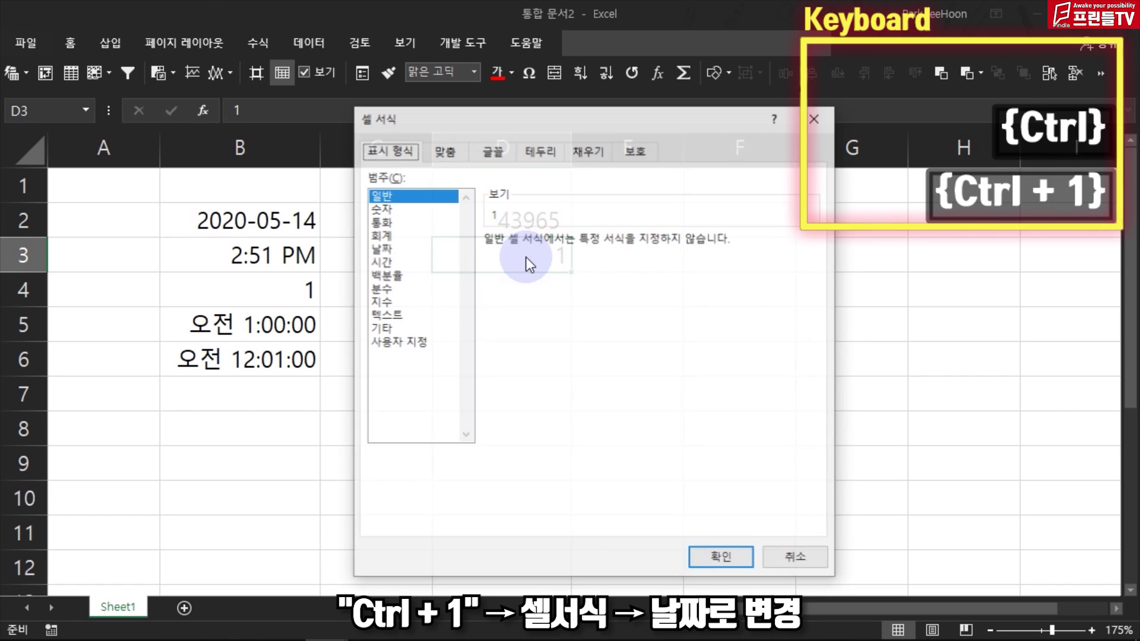
click(412, 250)
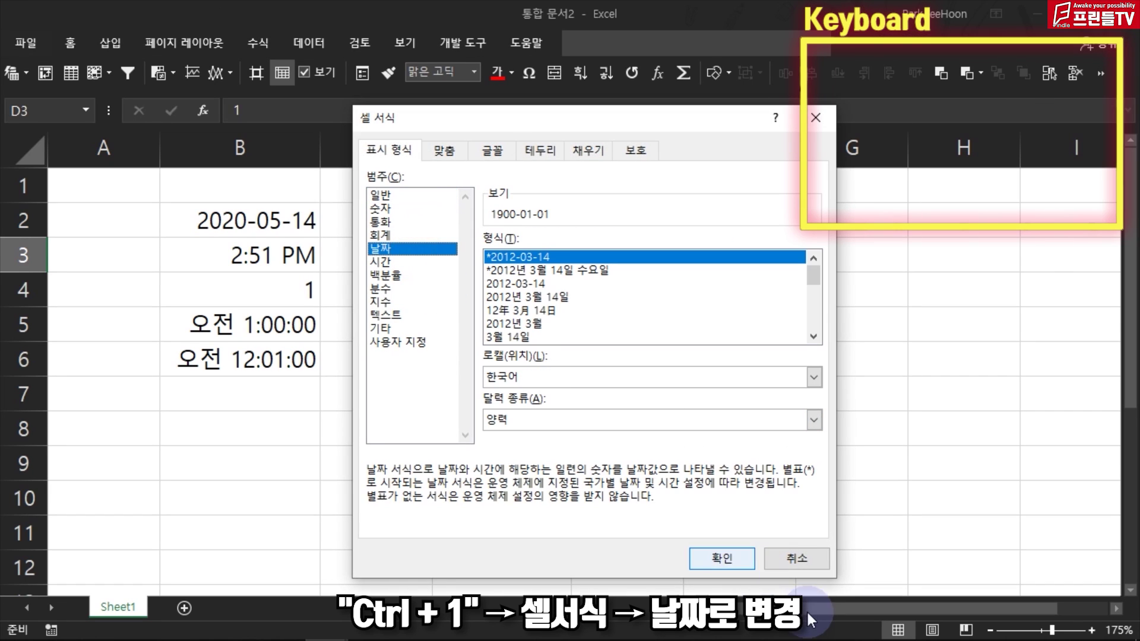
click(731, 558)
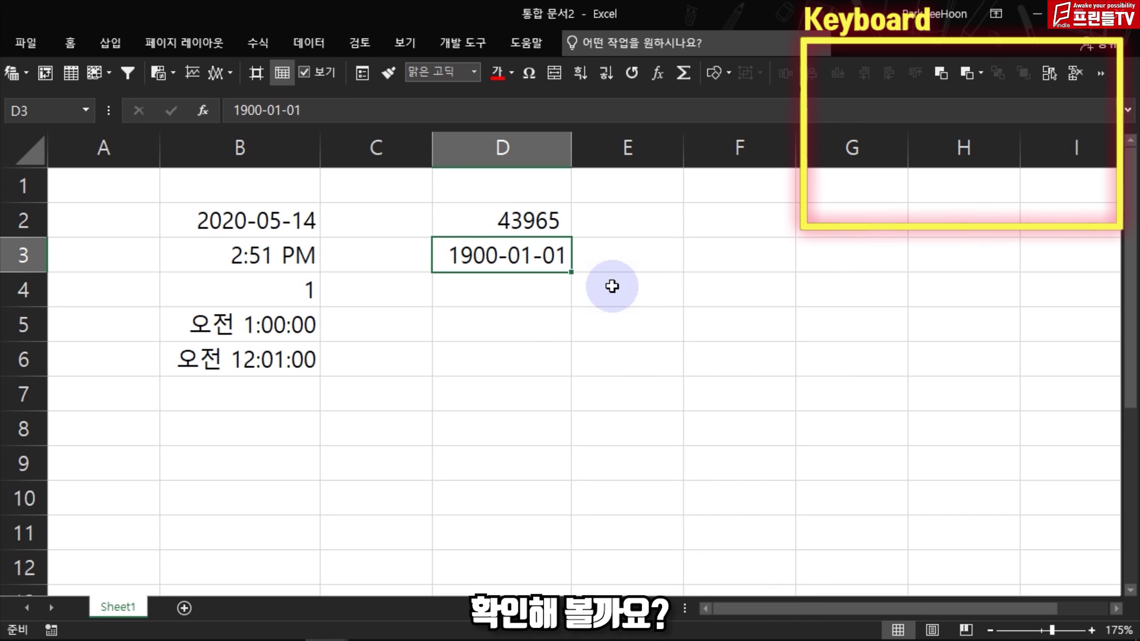
- Add 43964 days to the date in D3 with the formula =D3+43964 in D4
click(517, 300)
text(=)
click(511, 255)
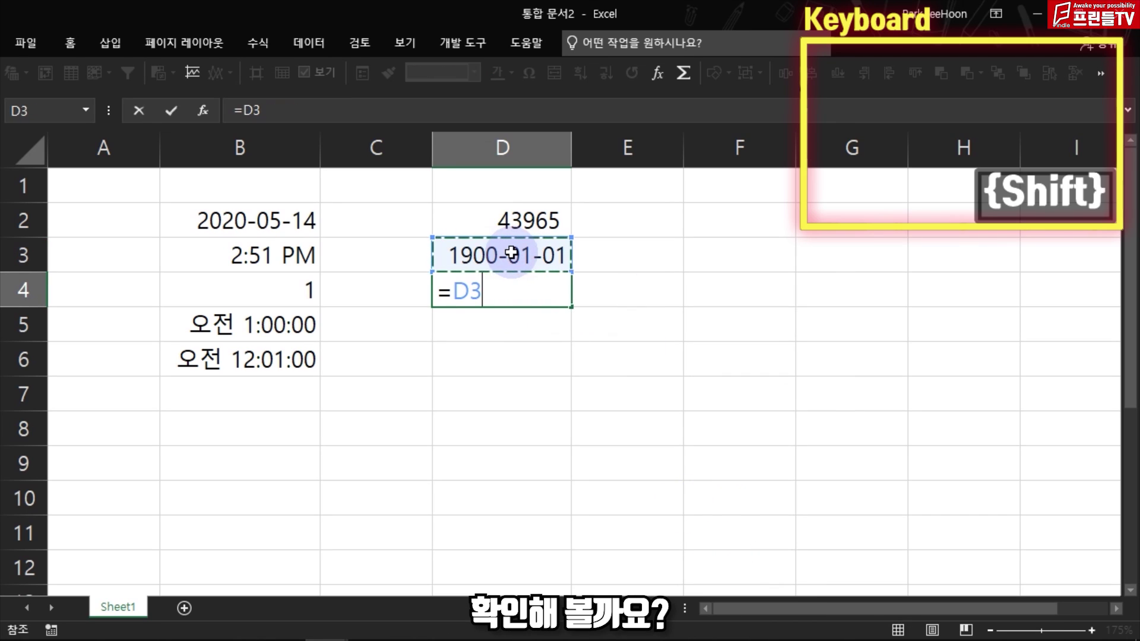
text(+43)
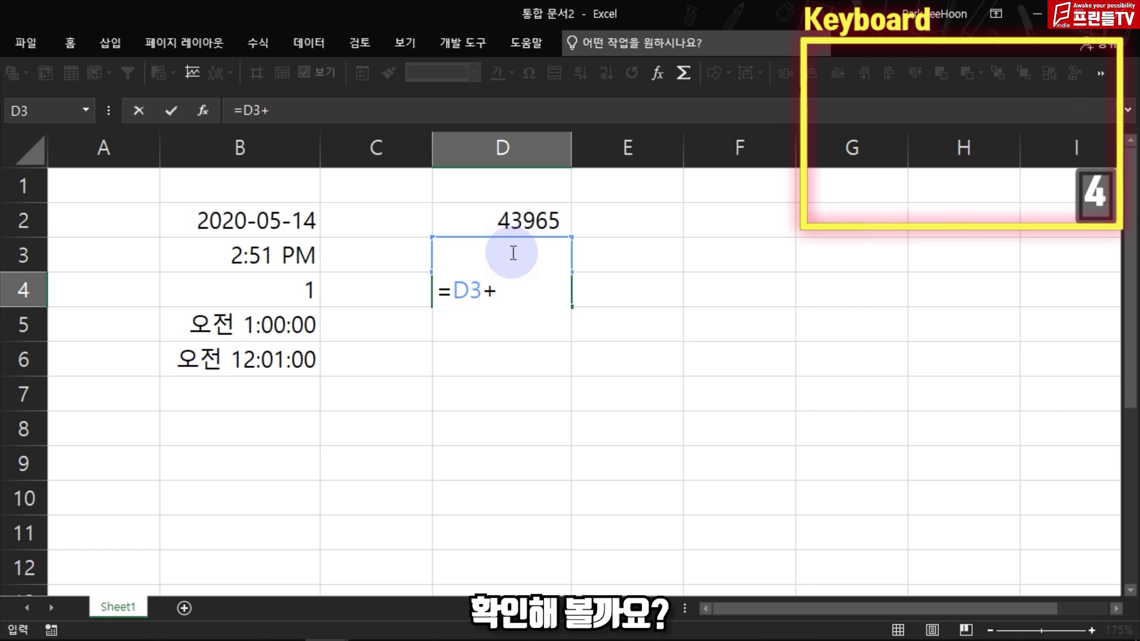
text(964)
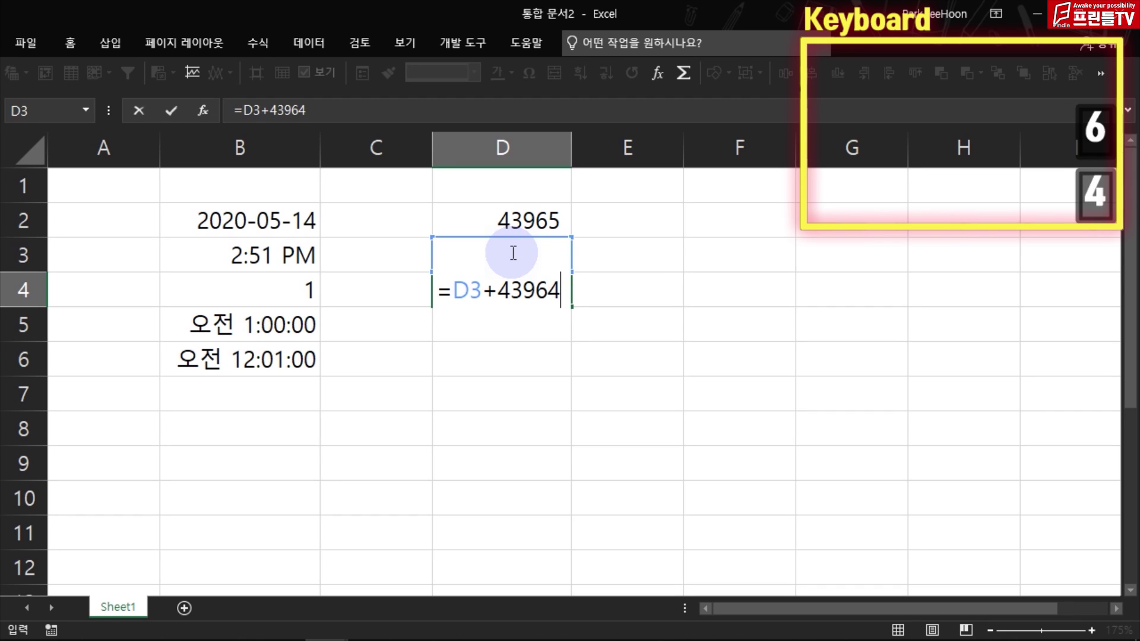
key(Return)
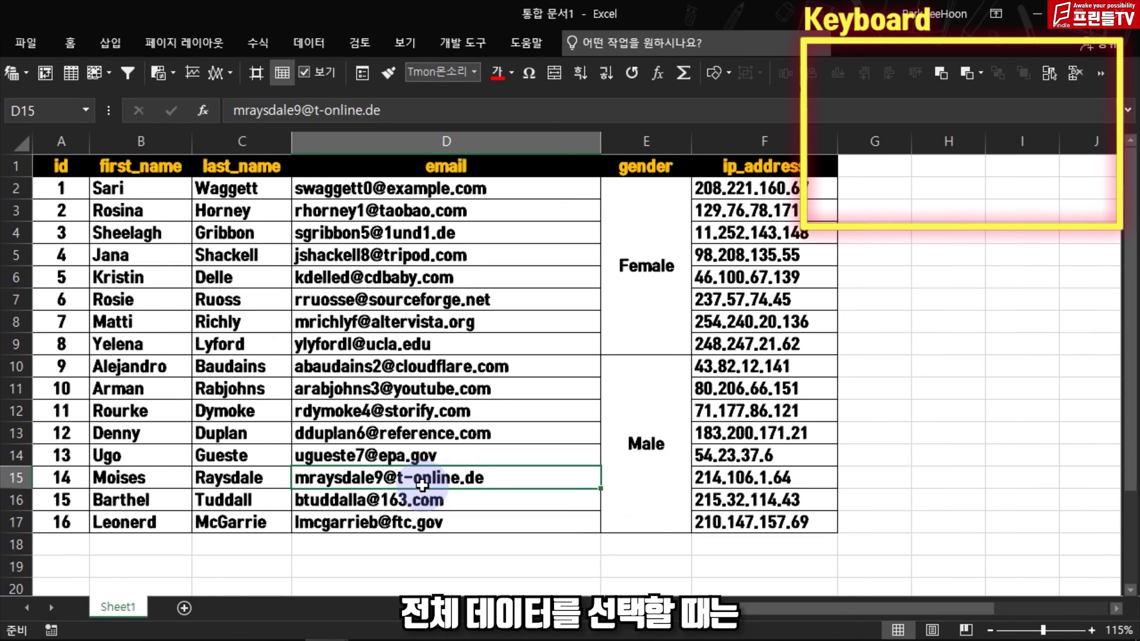
- Add filters to the whole data table and try to sort the first_name column in ascending text order
key(ctrl+a)
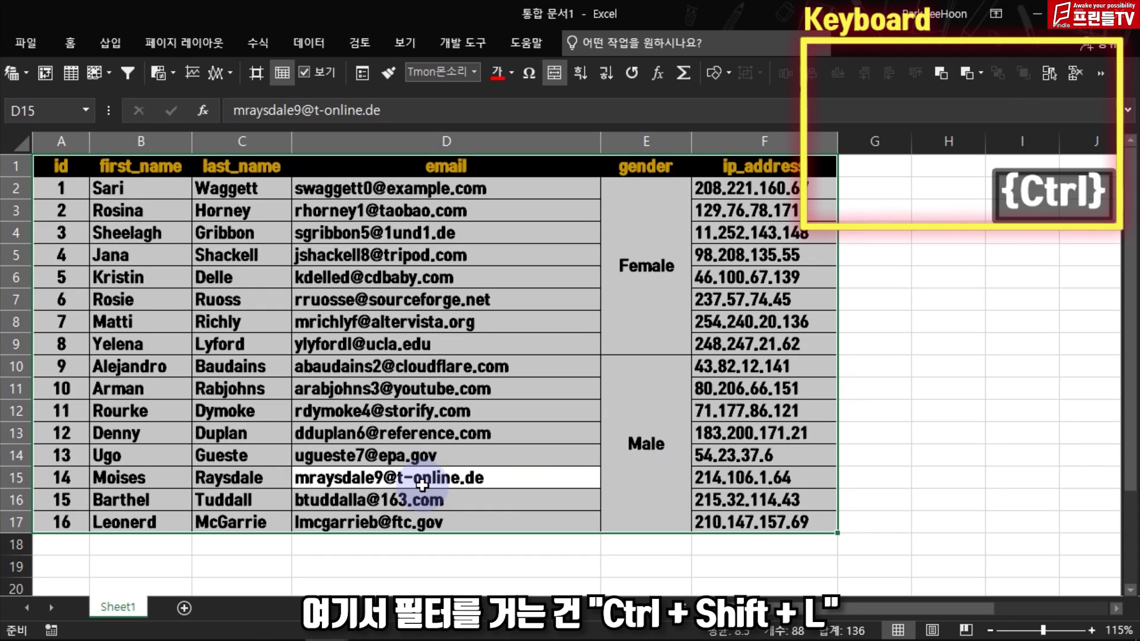
key(ctrl+shift+l)
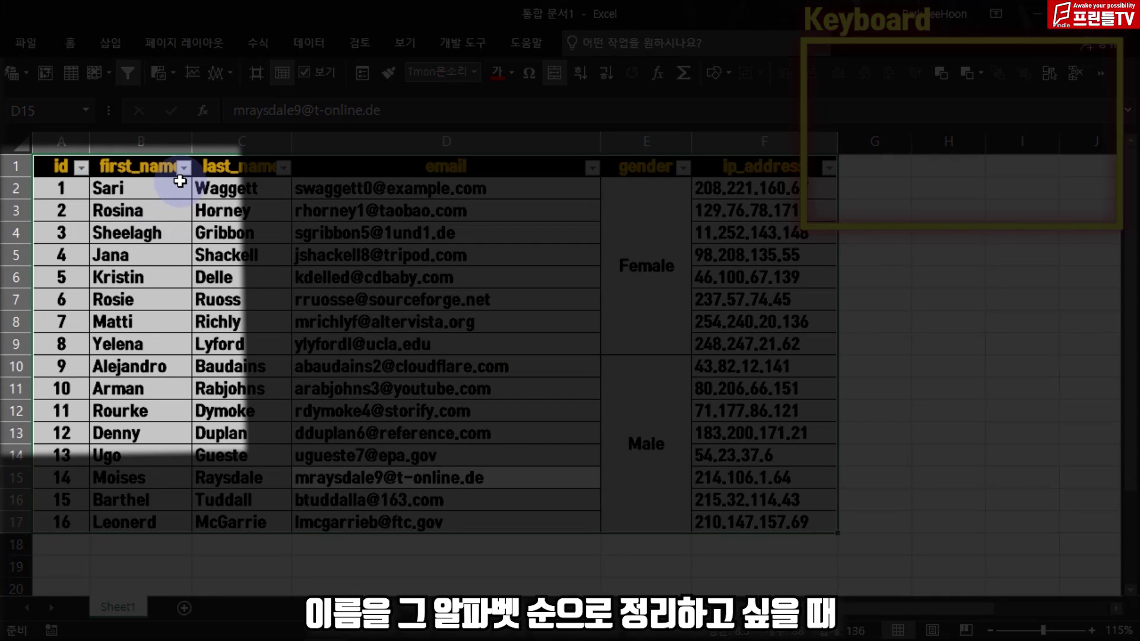
click(180, 181)
click(184, 169)
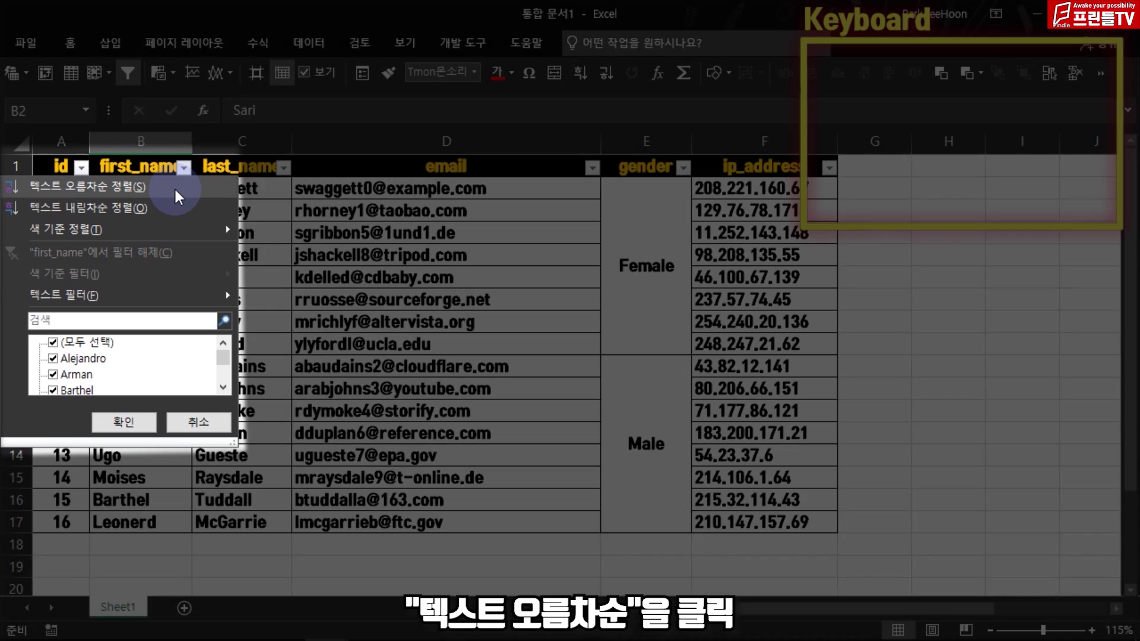
click(173, 186)
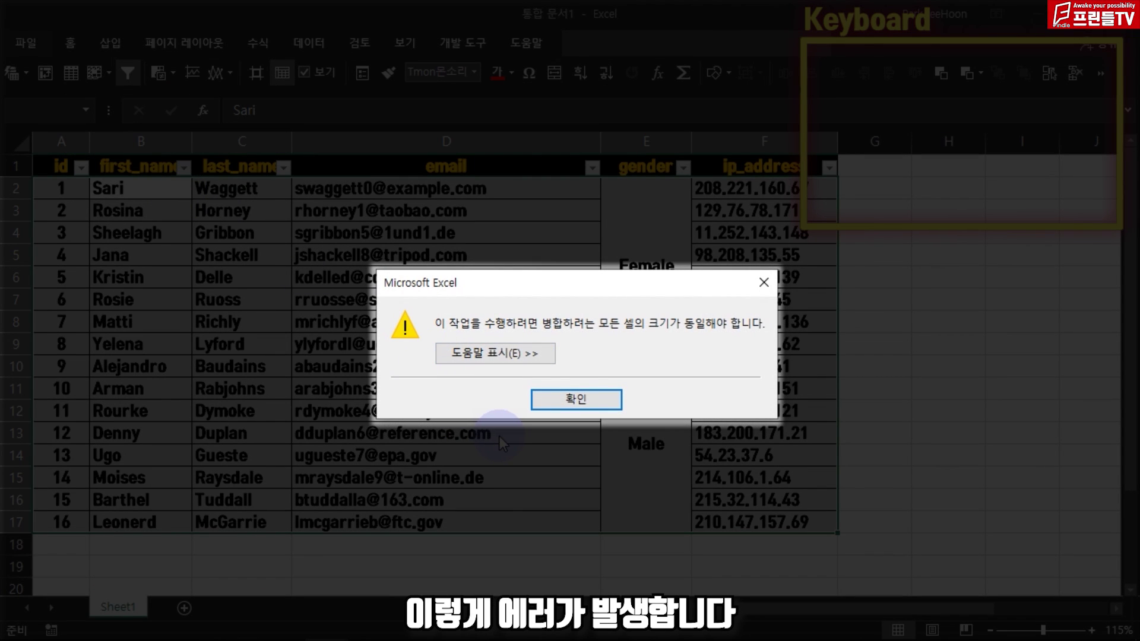
click(580, 399)
- Unmerge the gender cells E2:E17 and fill Female down to E9 and Male down to E17
drag(647, 266, 644, 442)
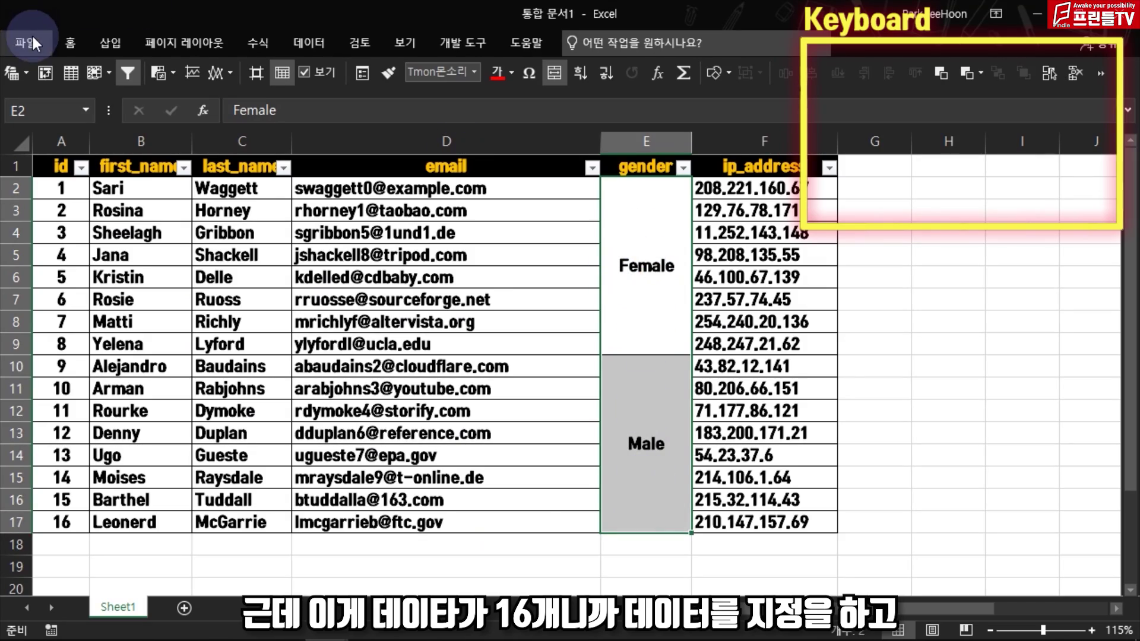
click(70, 42)
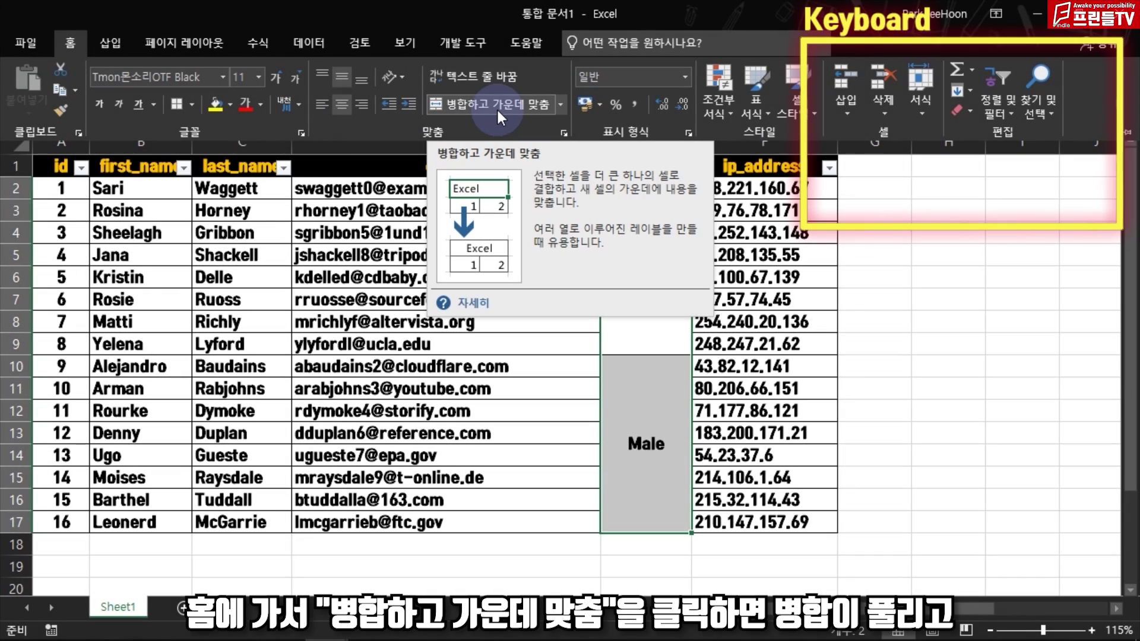
click(497, 108)
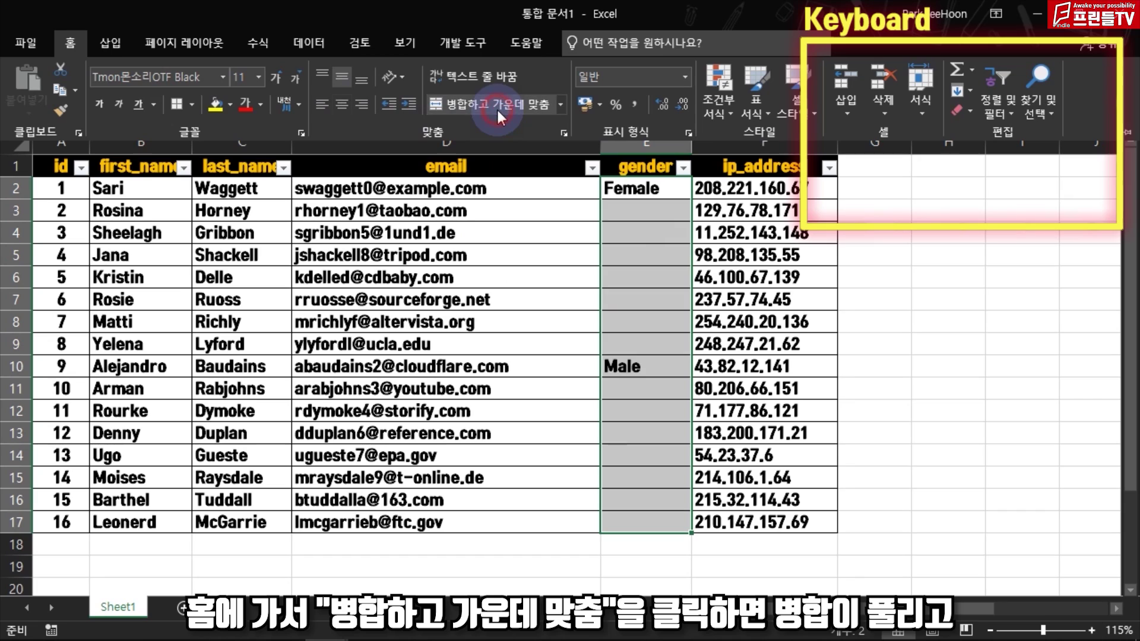
click(671, 184)
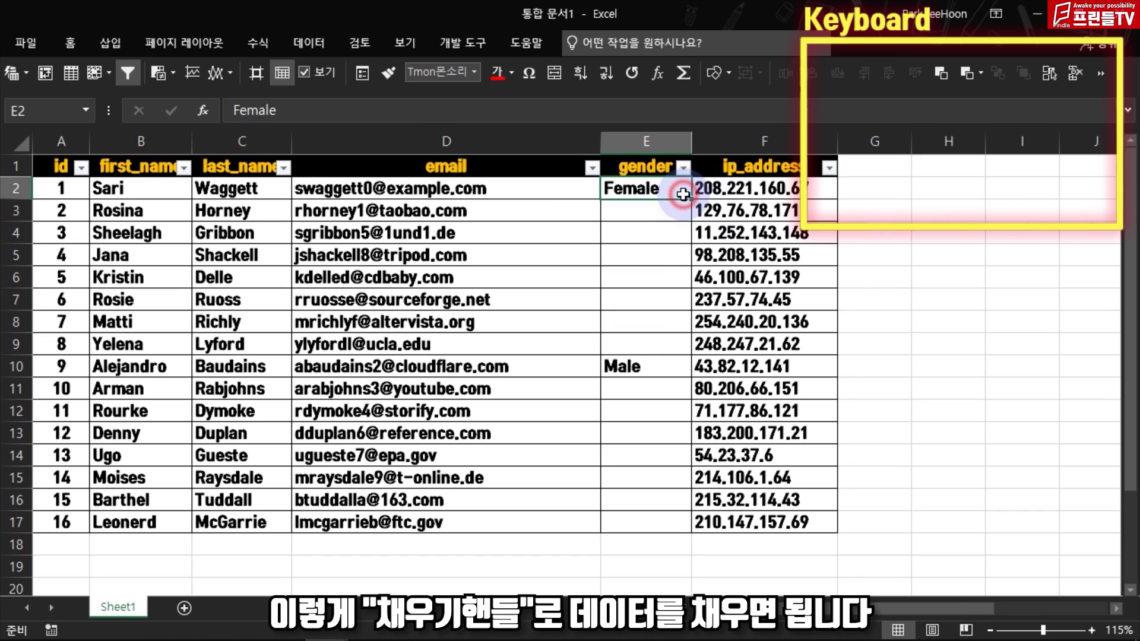
double_click(693, 202)
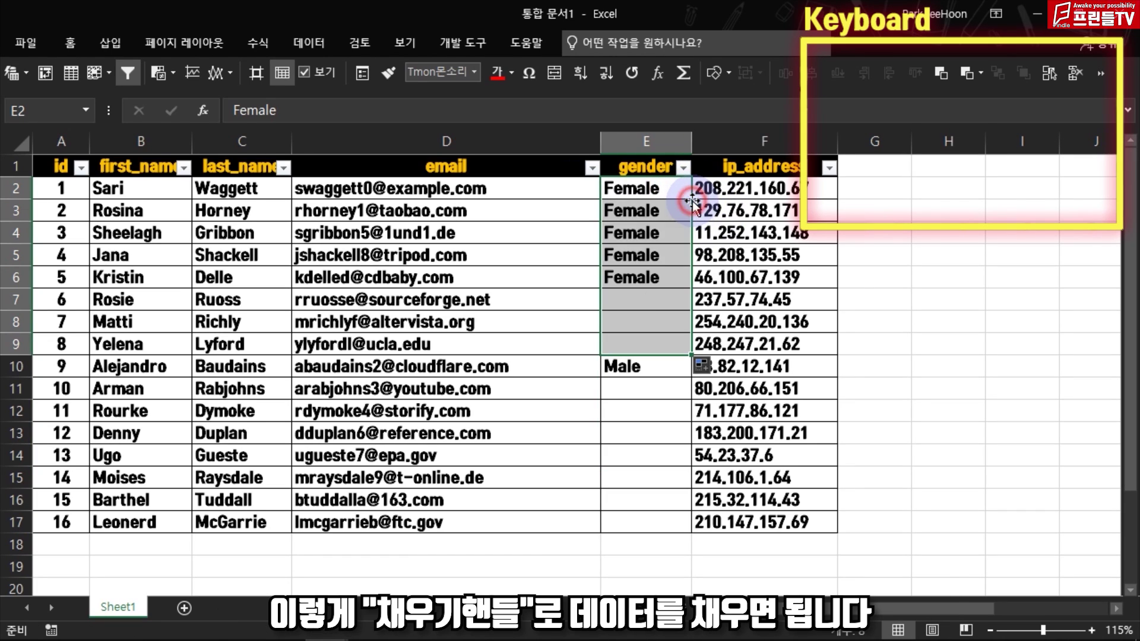
click(683, 374)
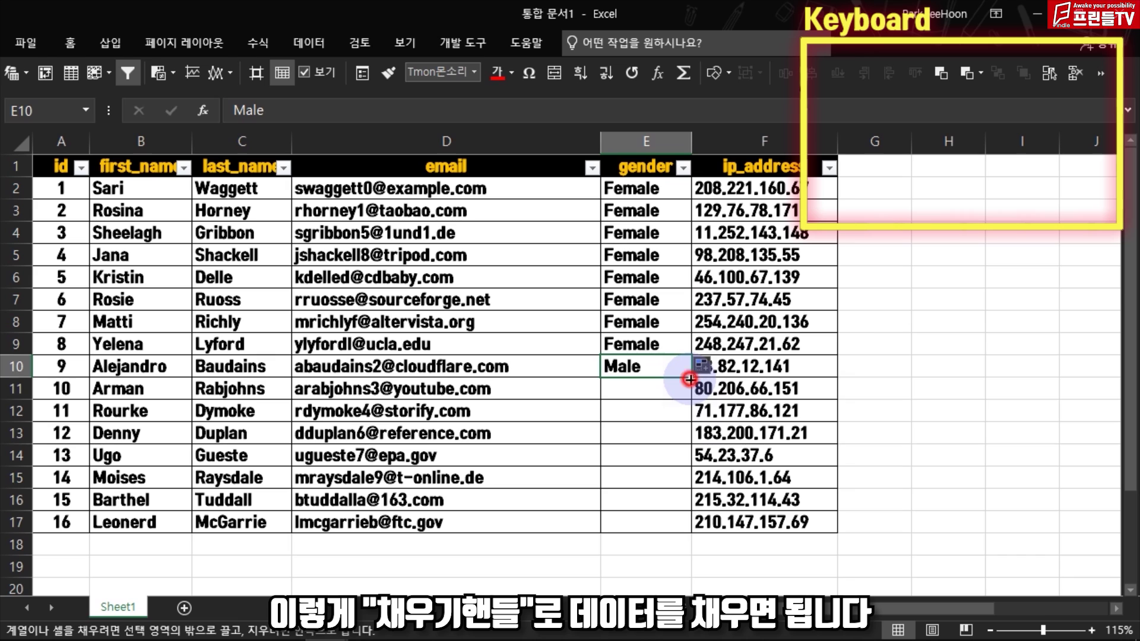
double_click(689, 377)
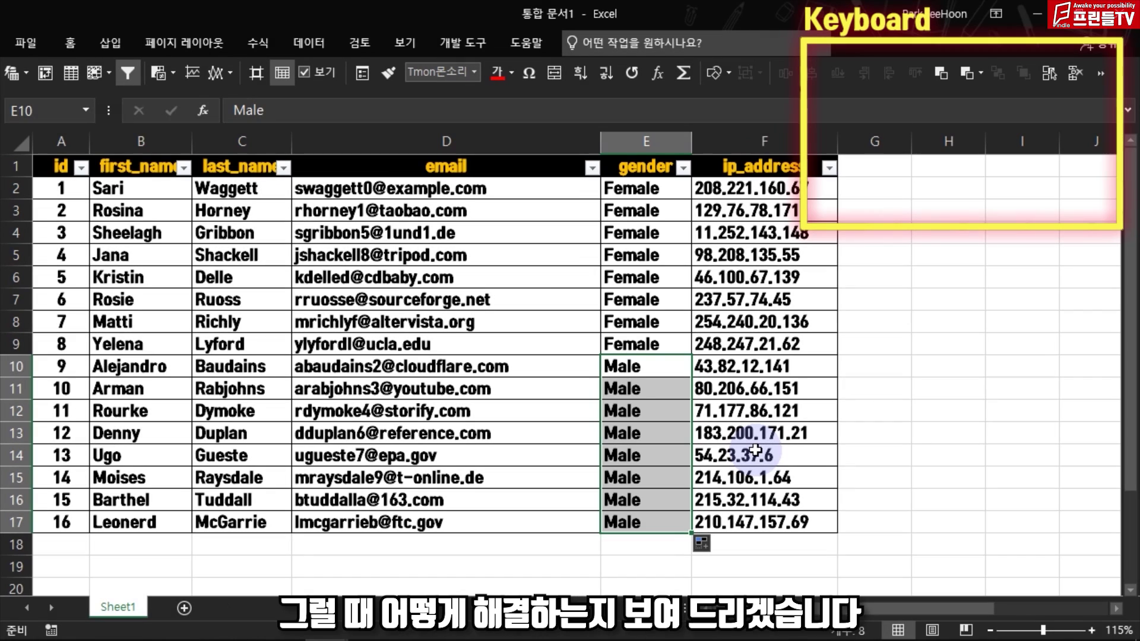
- Undo the two fills and the unmerging in the gender column
key(ctrl+z)
key(ctrl+z)
key(ctrl+z)
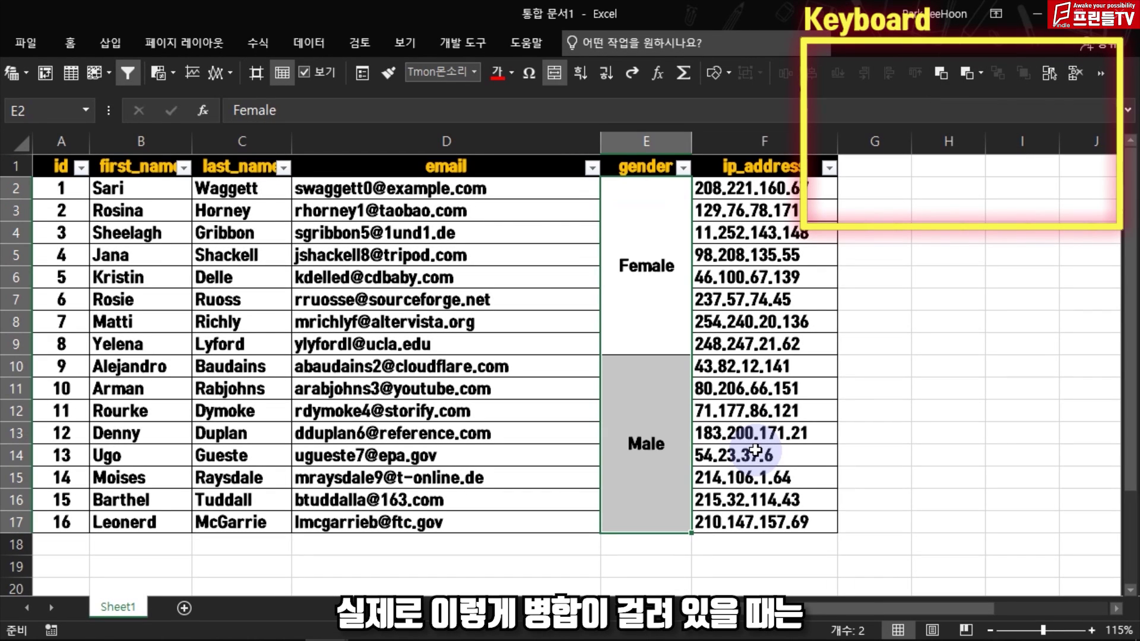
- Unmerge the merged Female and Male cells in the gender column, E2:E17
drag(677, 335, 625, 485)
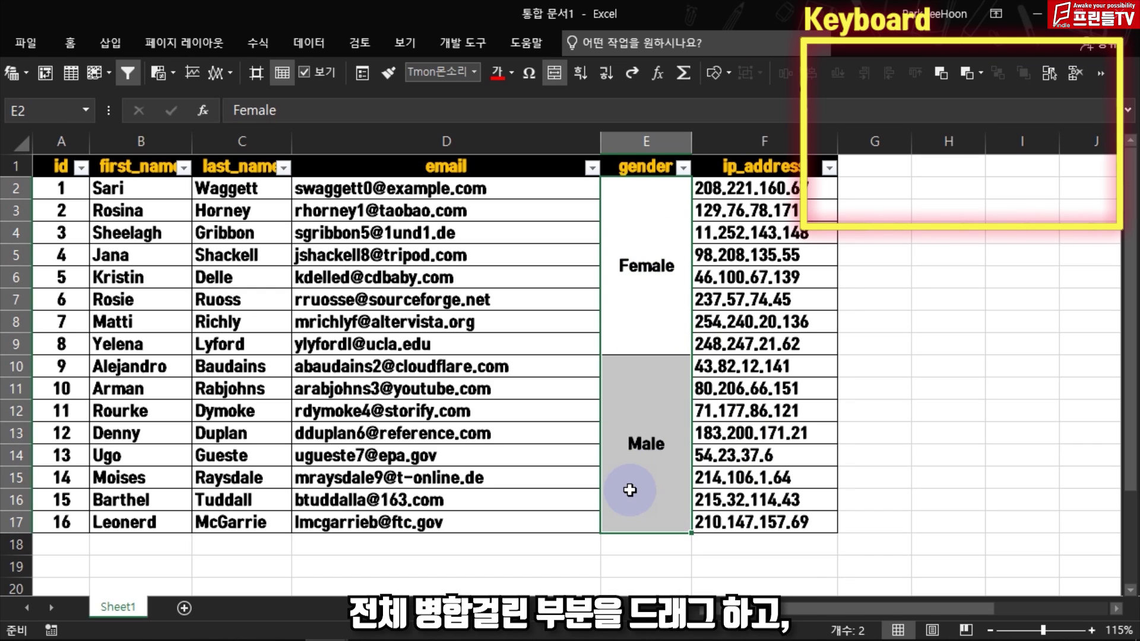
click(62, 42)
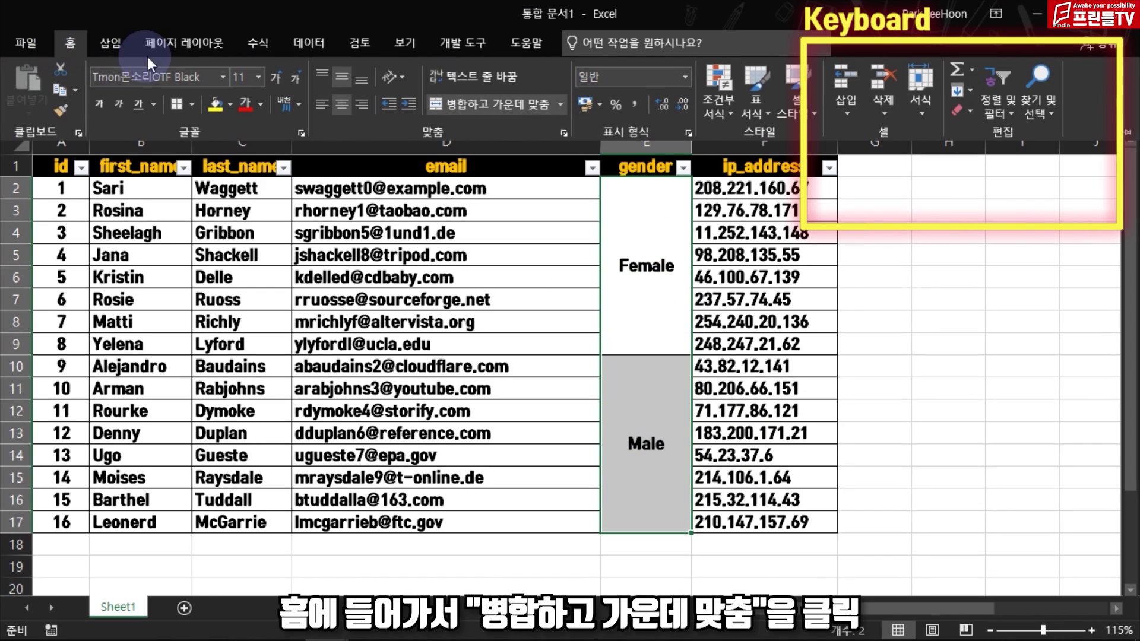
click(519, 107)
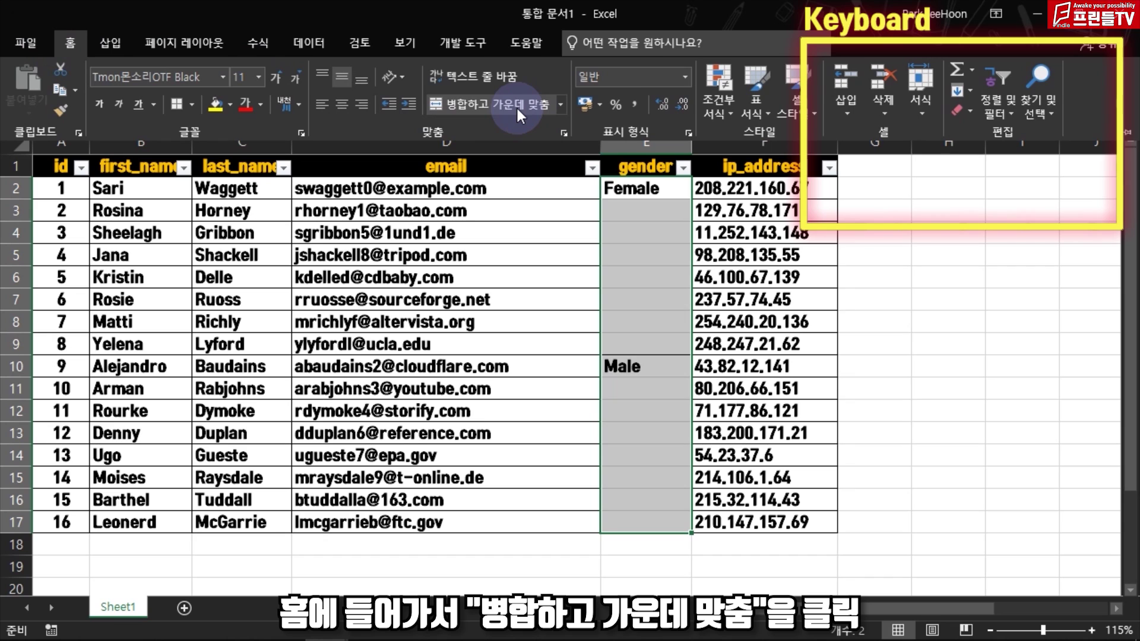
- Select only the blank cells (빈 셀) of the gender range with Go To Special and fill them all with the formula =E2
key(F5)
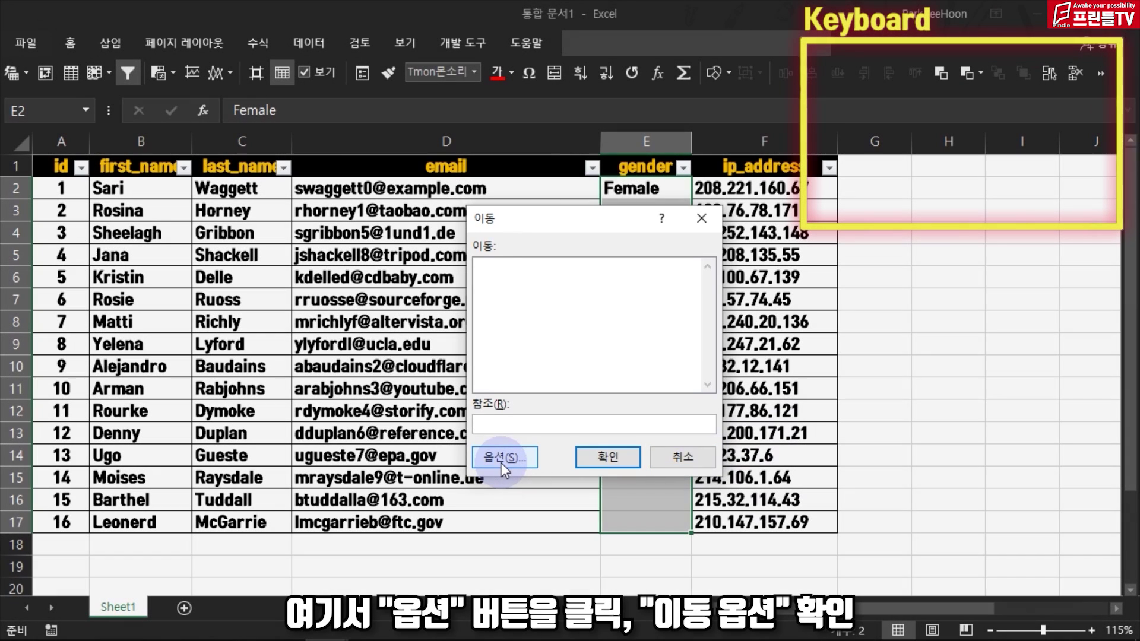
click(501, 462)
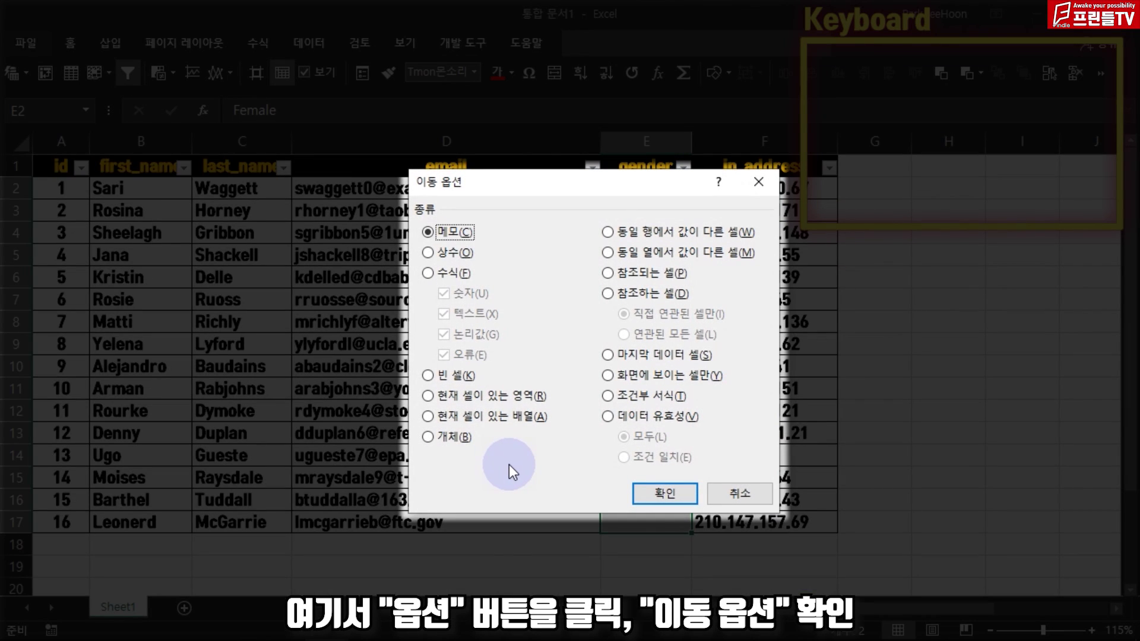
click(457, 379)
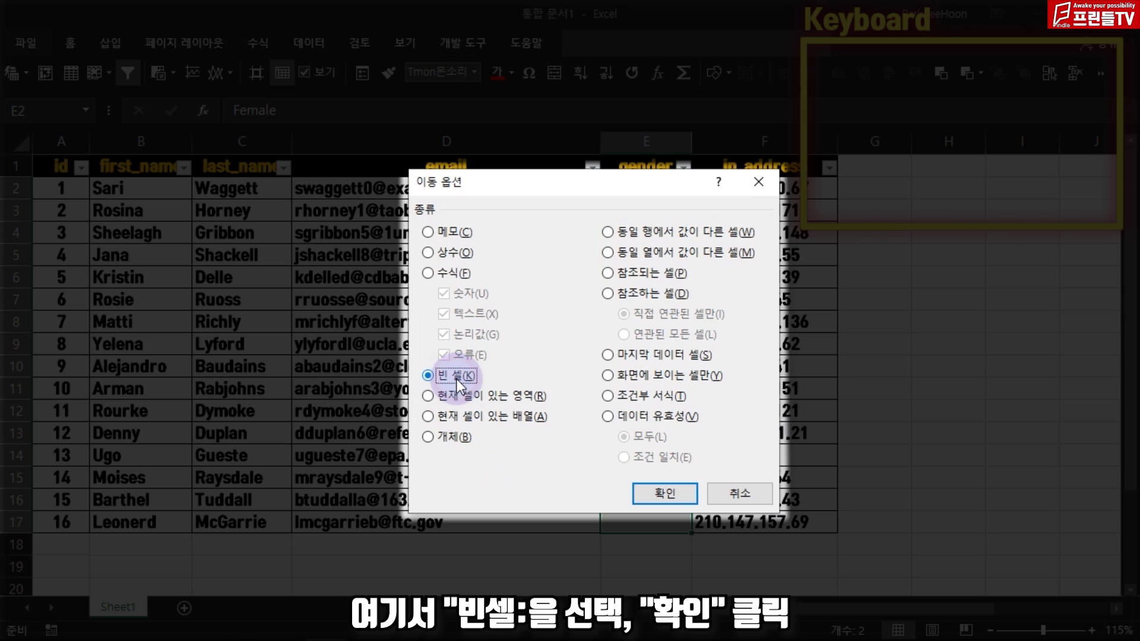
click(667, 494)
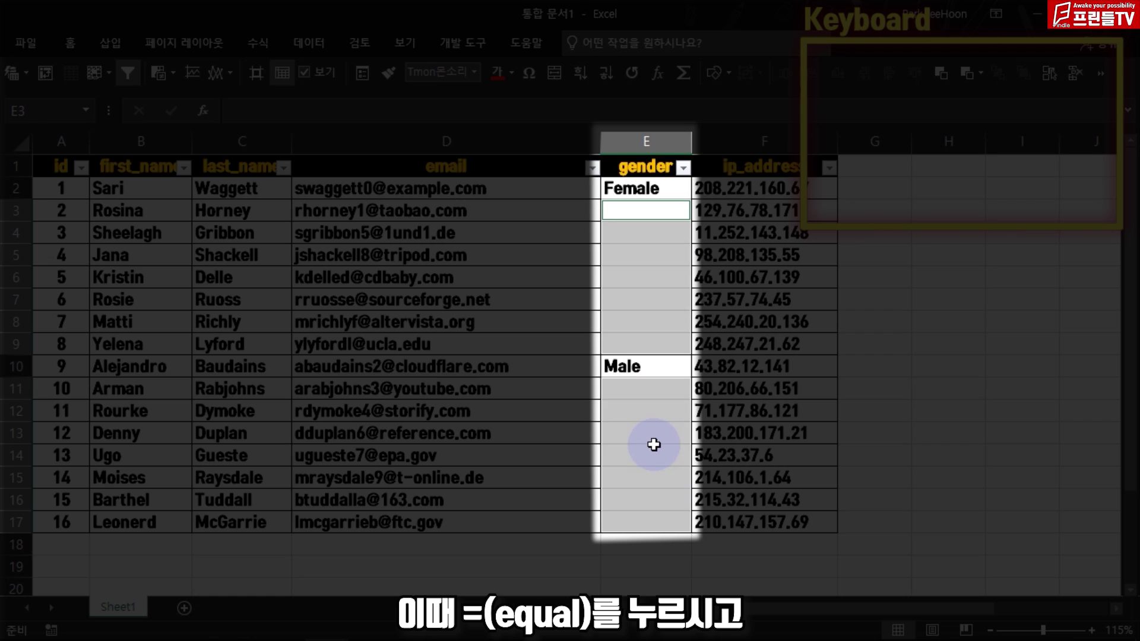
text(=)
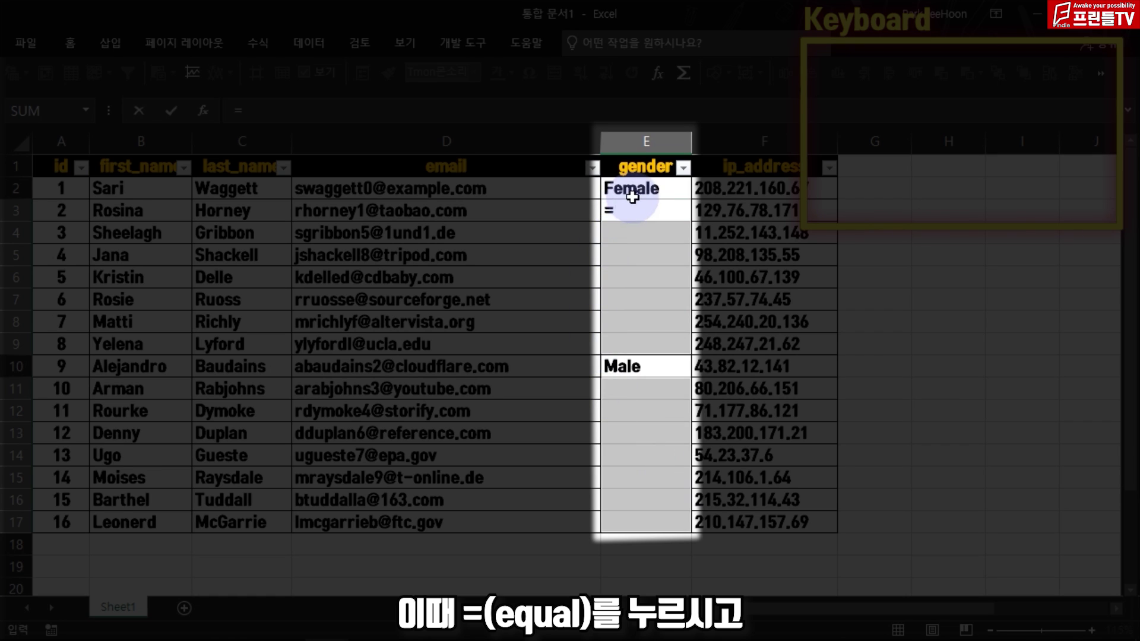
click(669, 186)
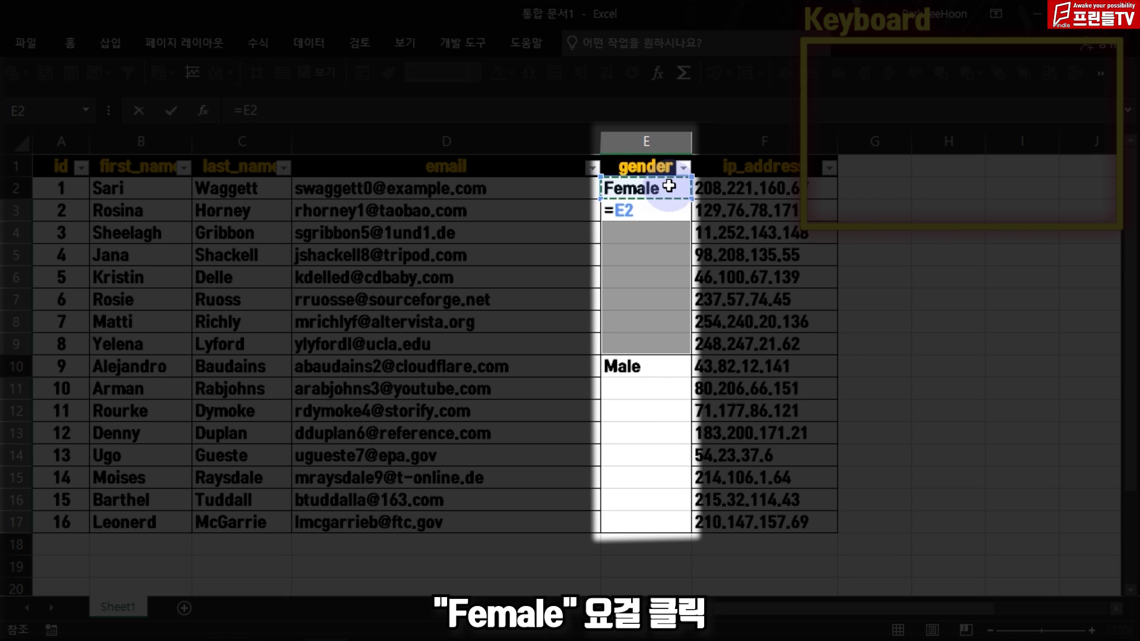
key(ctrl+Return)
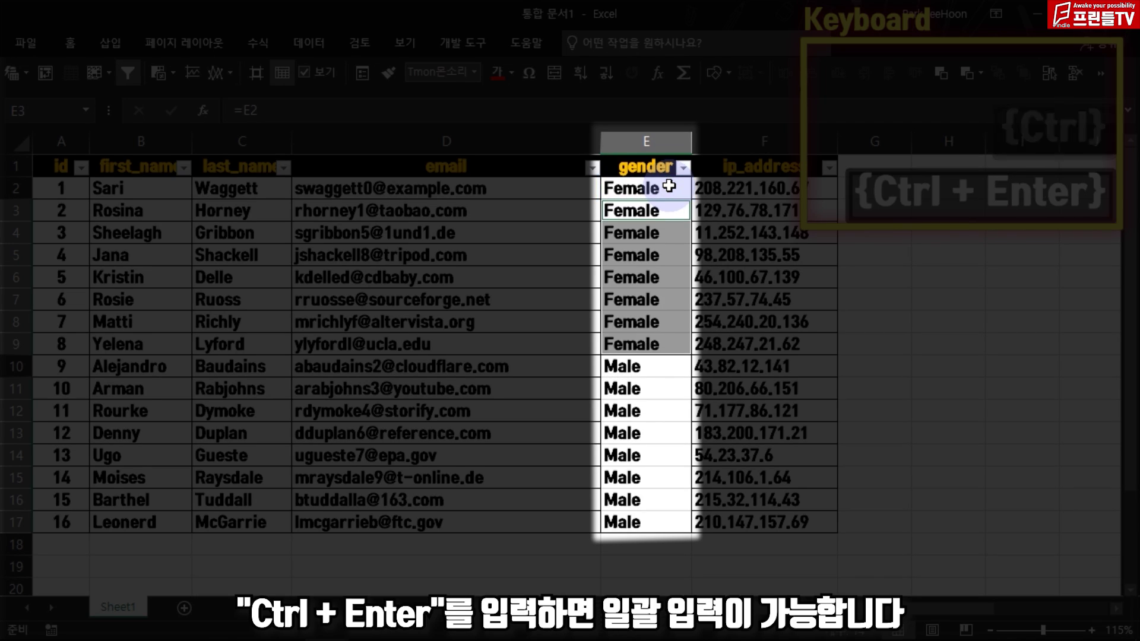
- Copy the gender range E2:E17 and paste it over itself as values only (값), replacing the formulas
click(669, 187)
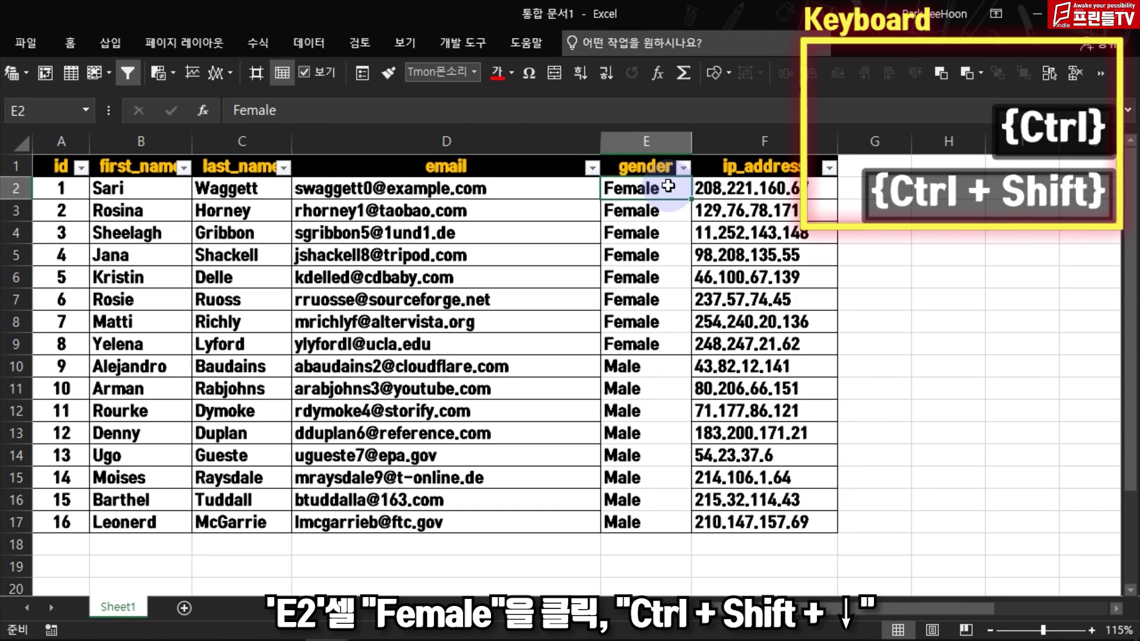
key(ctrl+shift+Down)
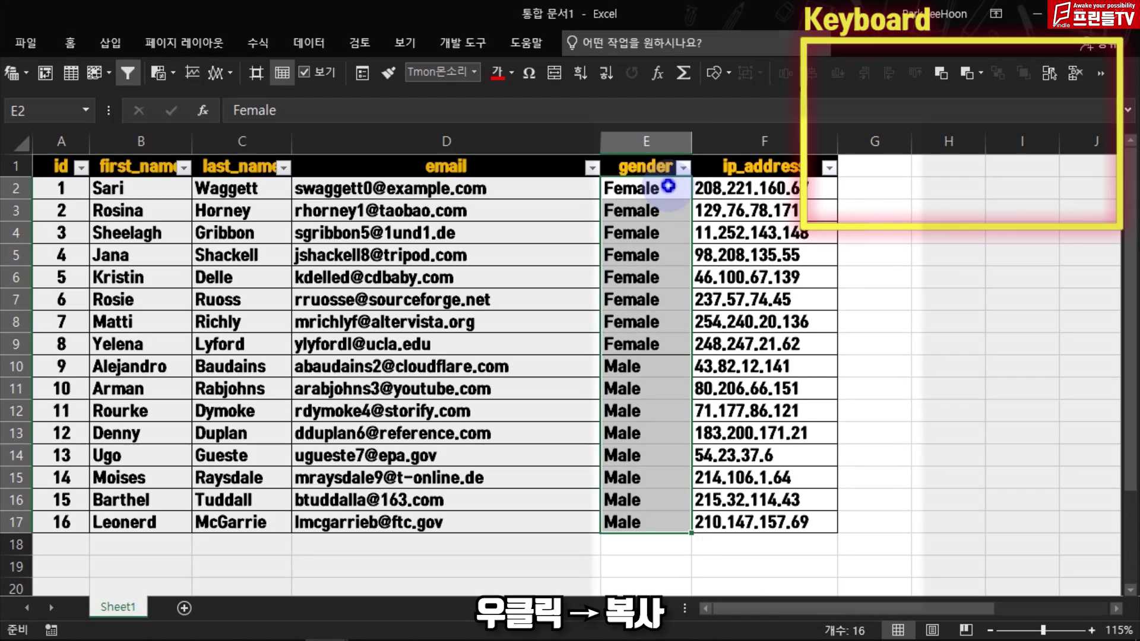
right_click(669, 187)
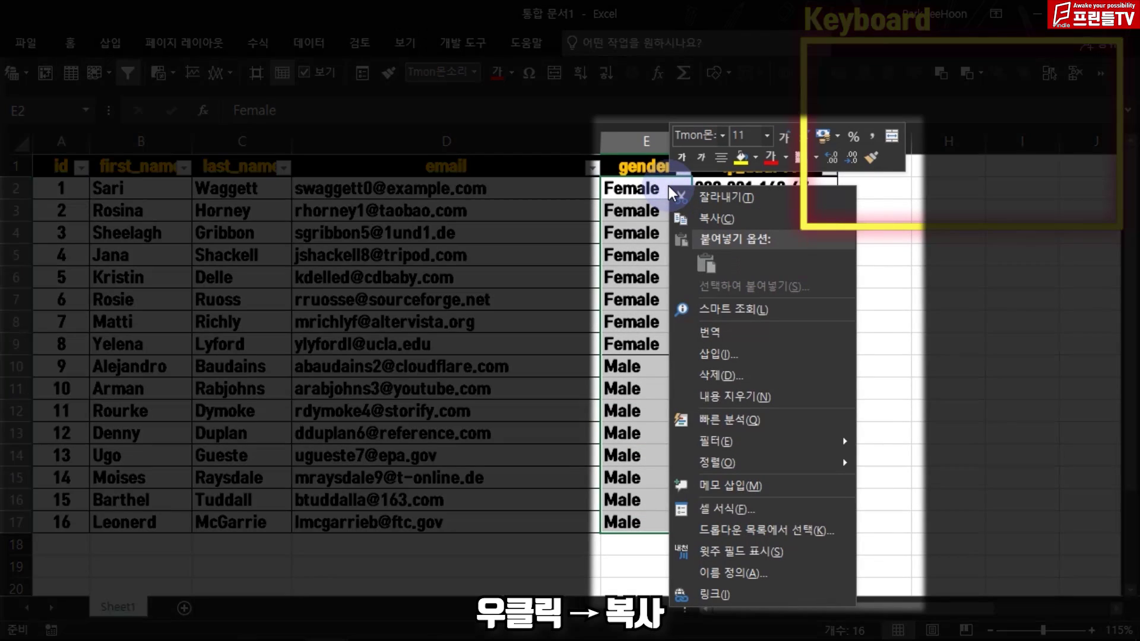
click(735, 216)
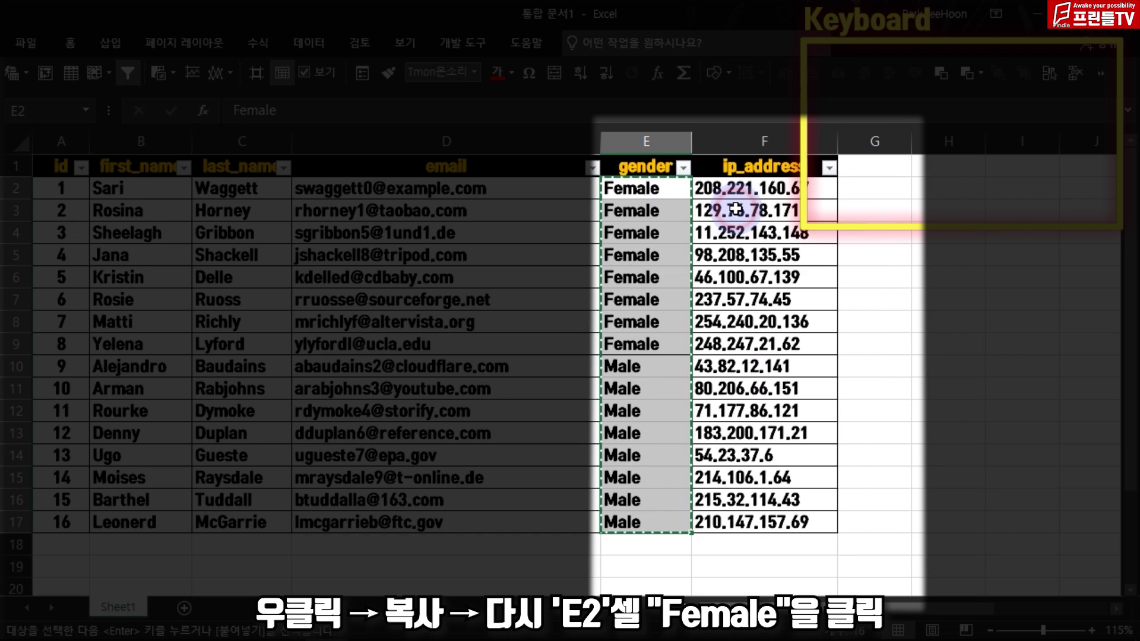
click(669, 189)
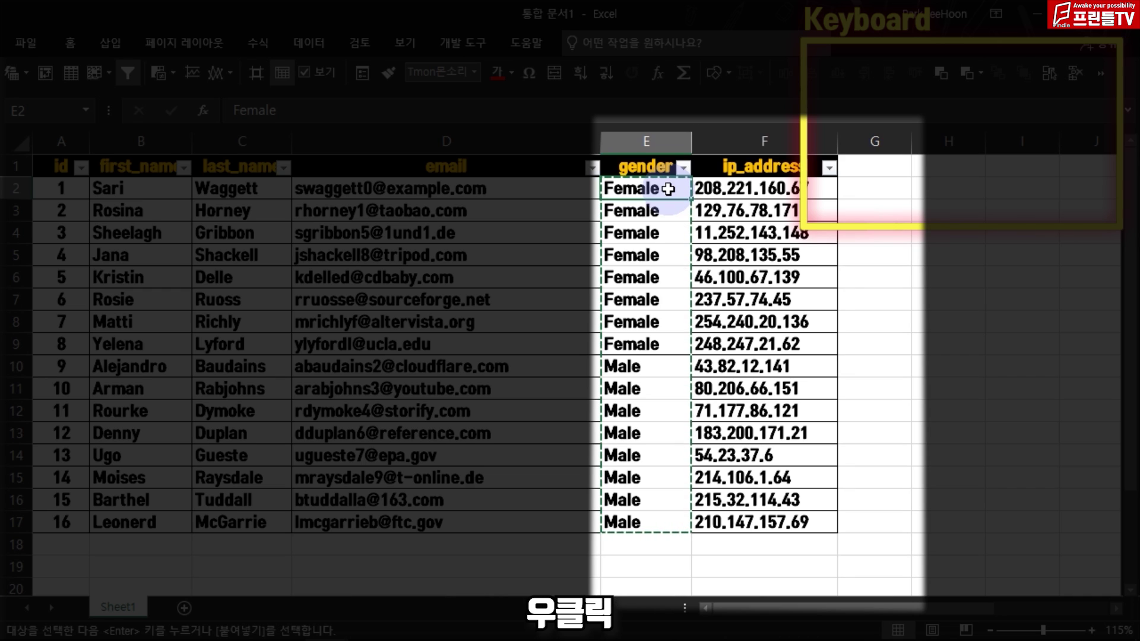
right_click(668, 188)
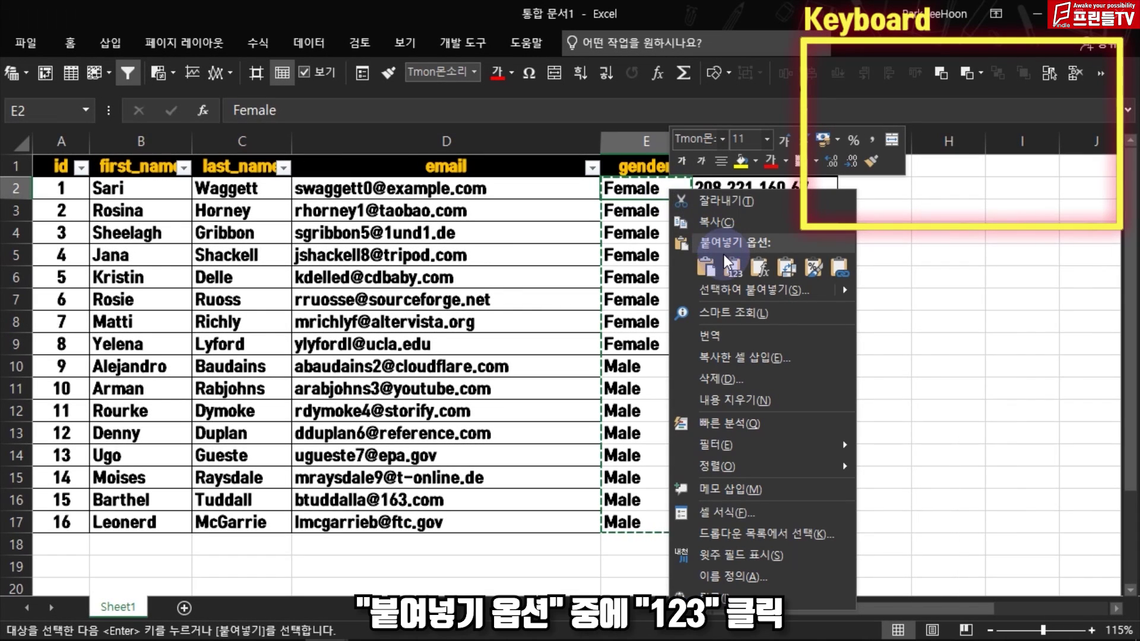
click(732, 270)
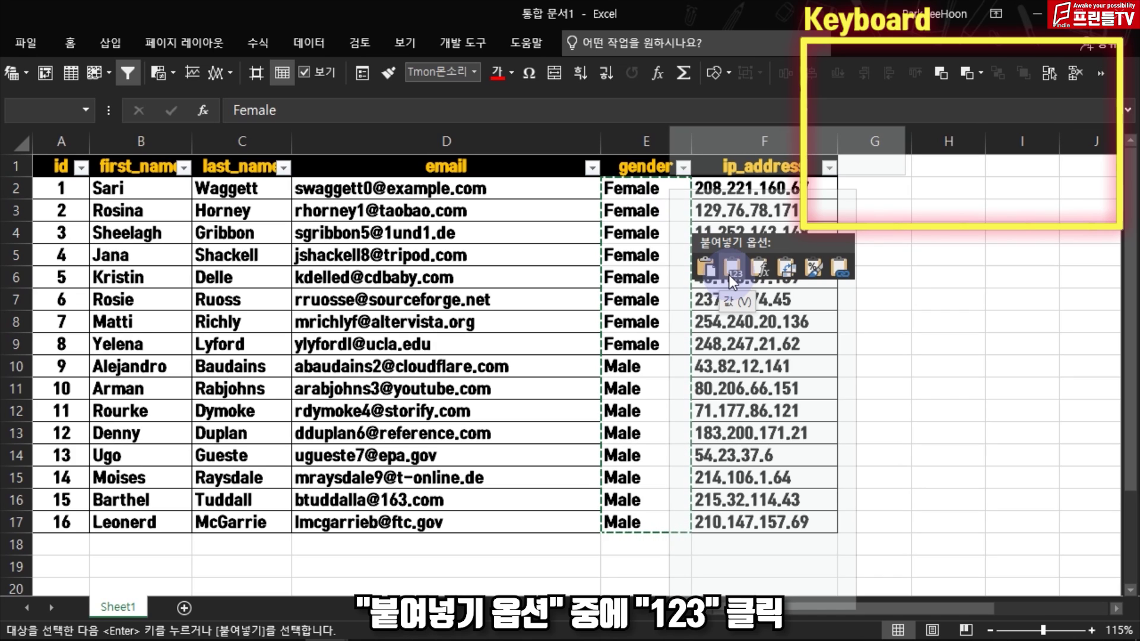
click(731, 270)
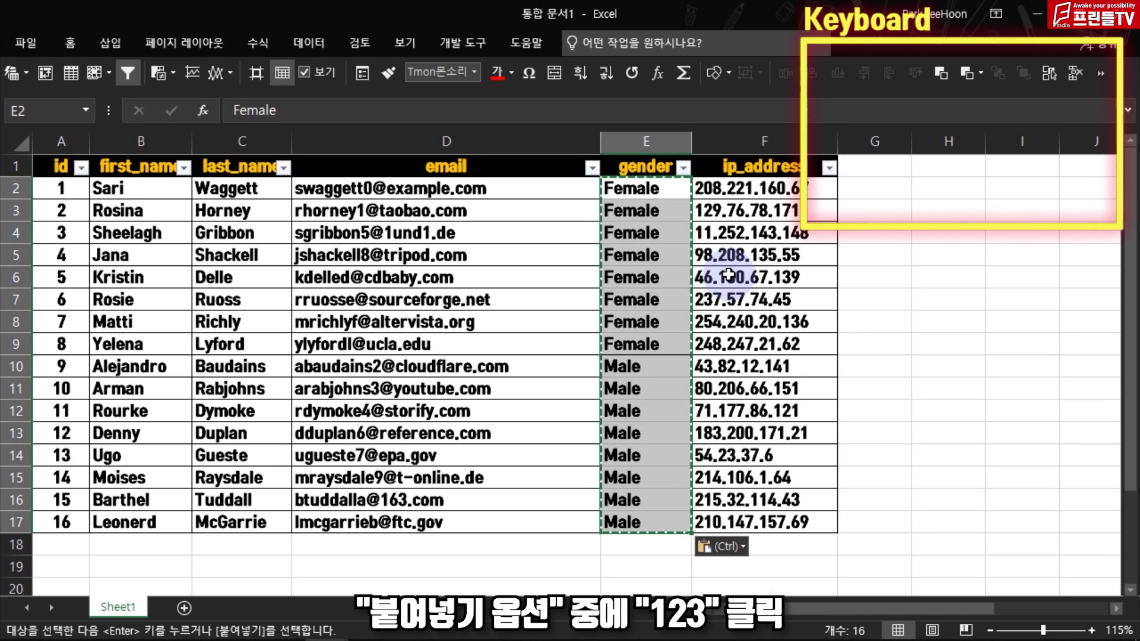
- Examine the contents of each gender cell from E2 down through E17 to check for remaining formulas
click(667, 190)
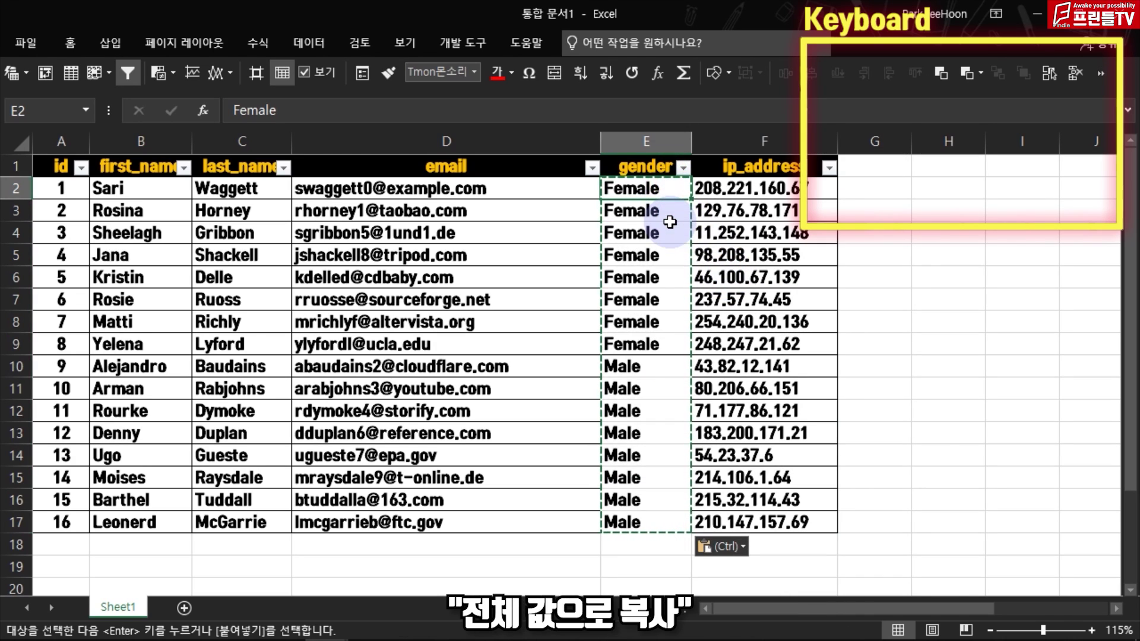
key(Down)
key(Down)
key(Down)
key(Down)
key(Down)
key(Down)
key(Down)
key(Down)
key(Down)
key(Down)
key(Down)
key(Down)
key(Down)
key(Down)
key(Down)
key(Down)
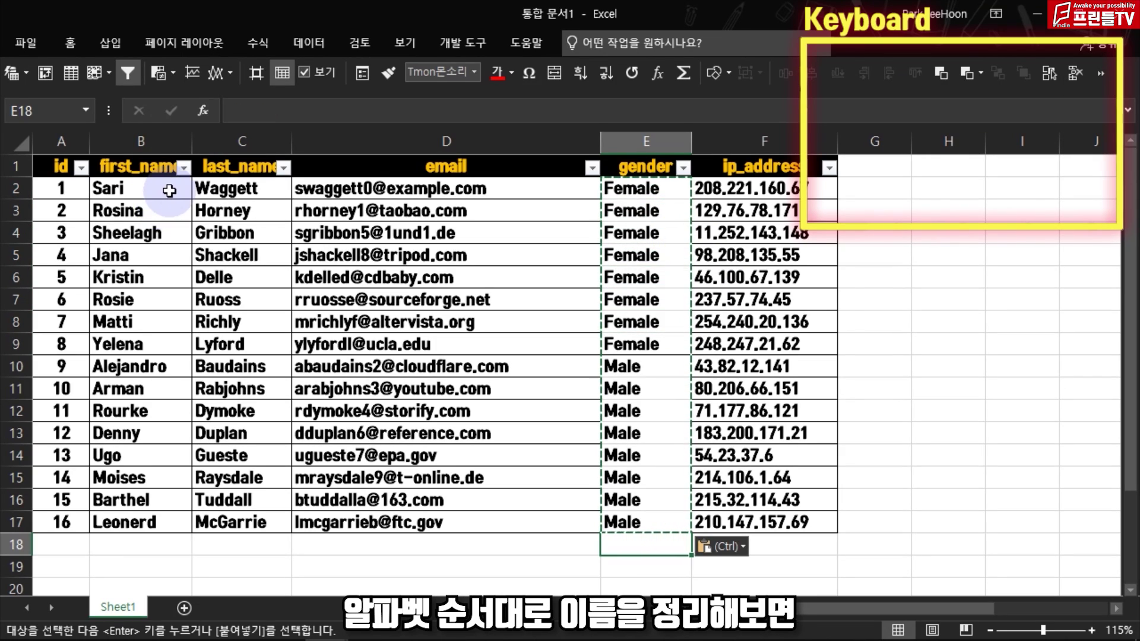
- Sort the table by first_name in ascending text order (텍스트 오름차순 정렬), and re-sort it by gender
click(184, 168)
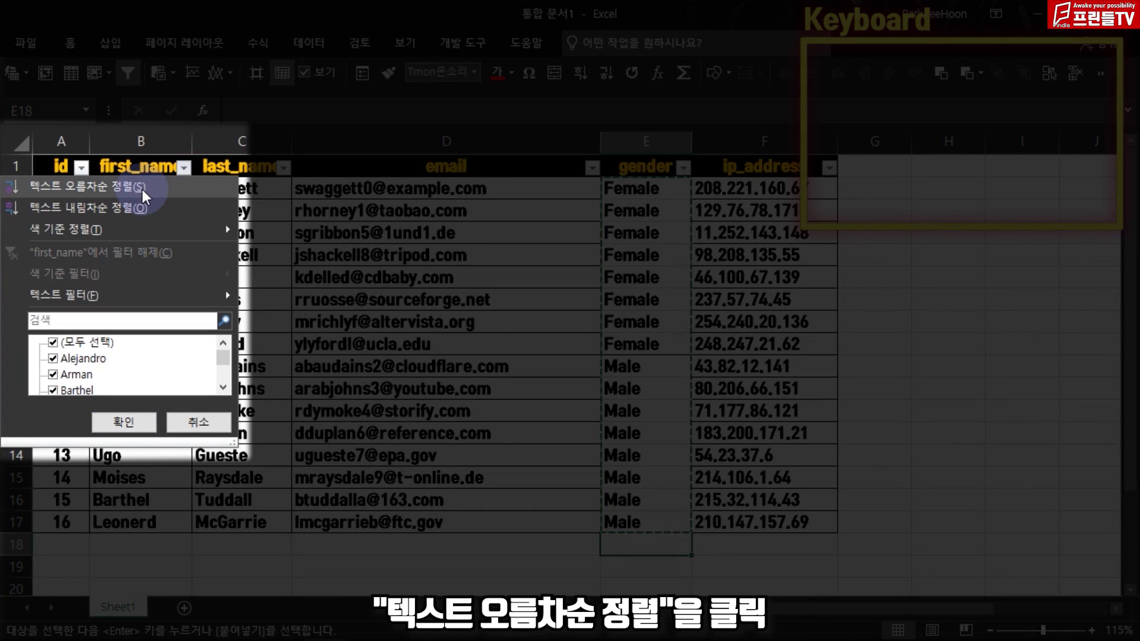
click(141, 187)
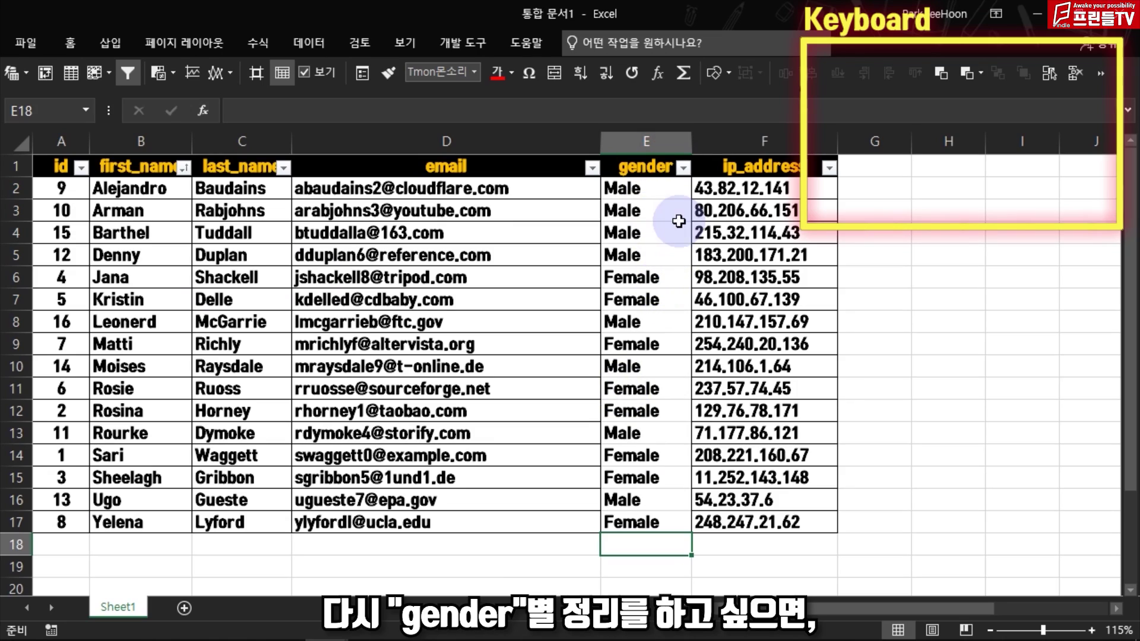
click(686, 176)
click(582, 198)
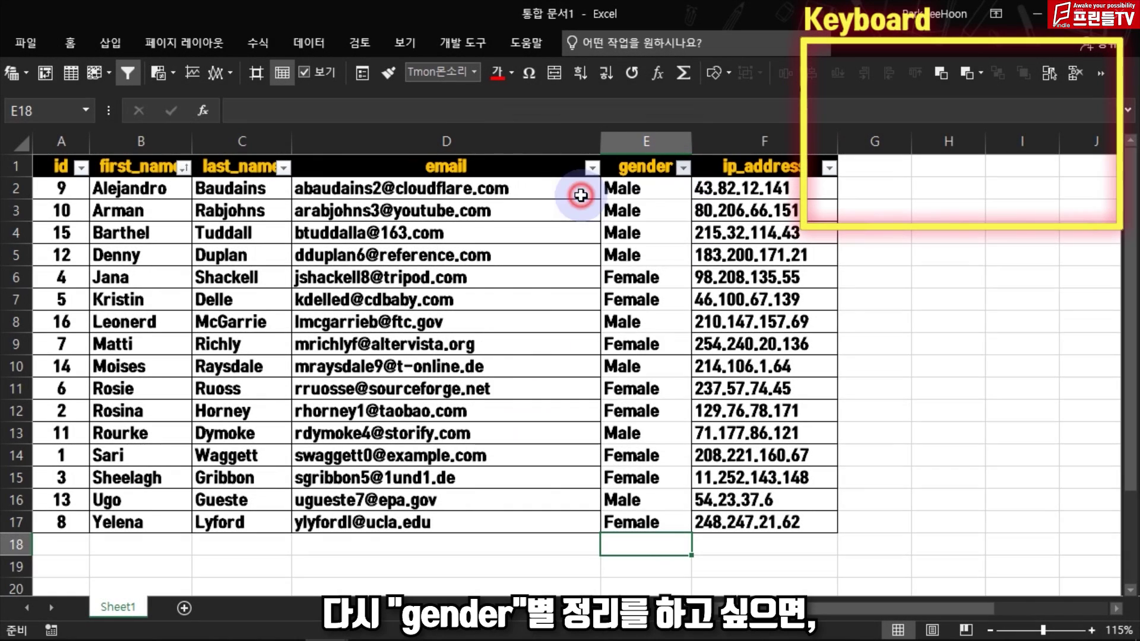